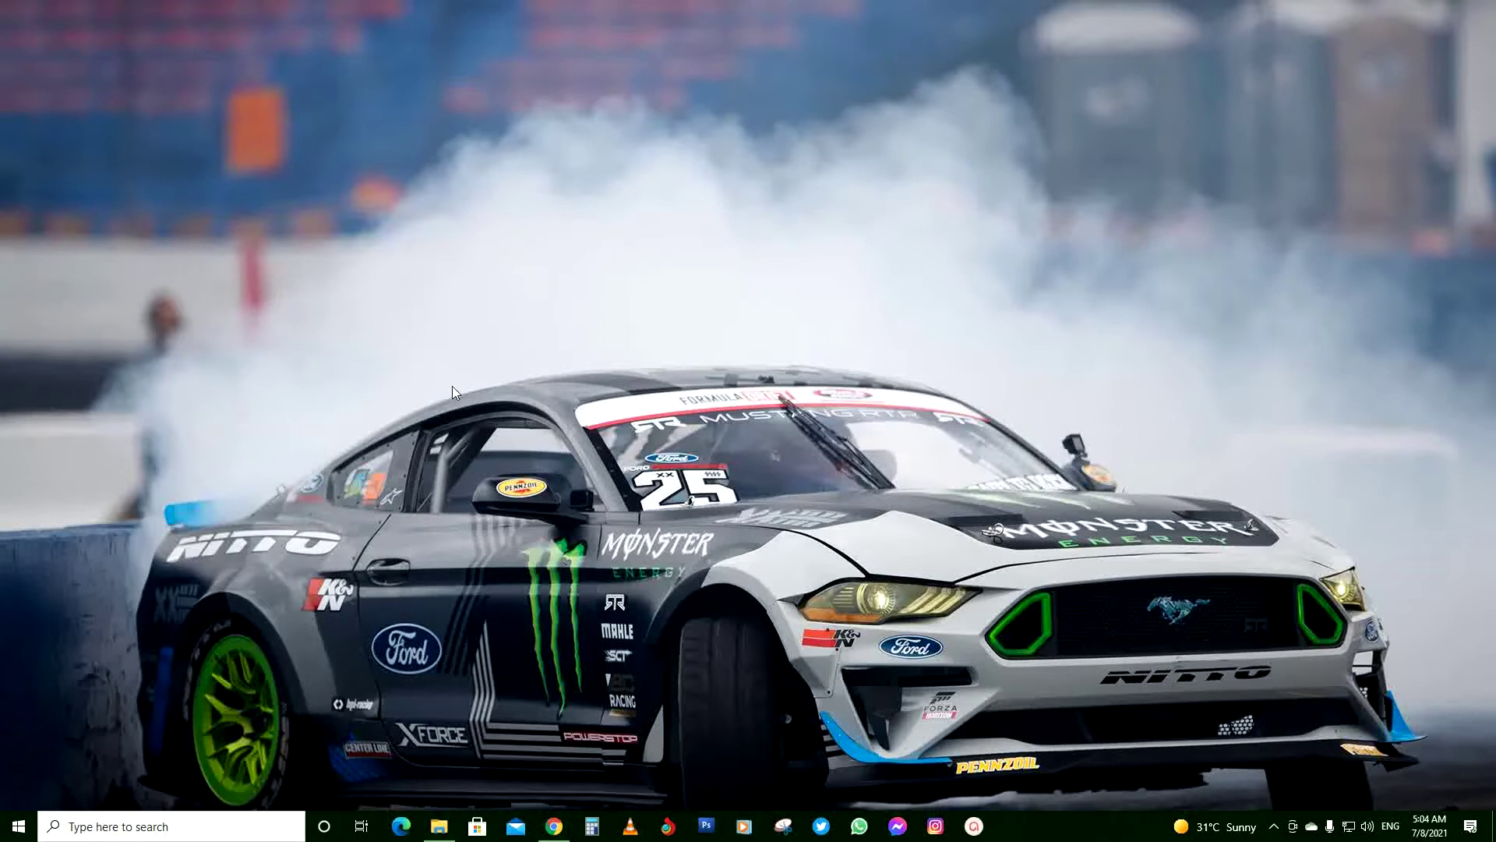
Launch BS.Player FREE from the taskbar search and place its window higher on the desktop.
click(243, 828)
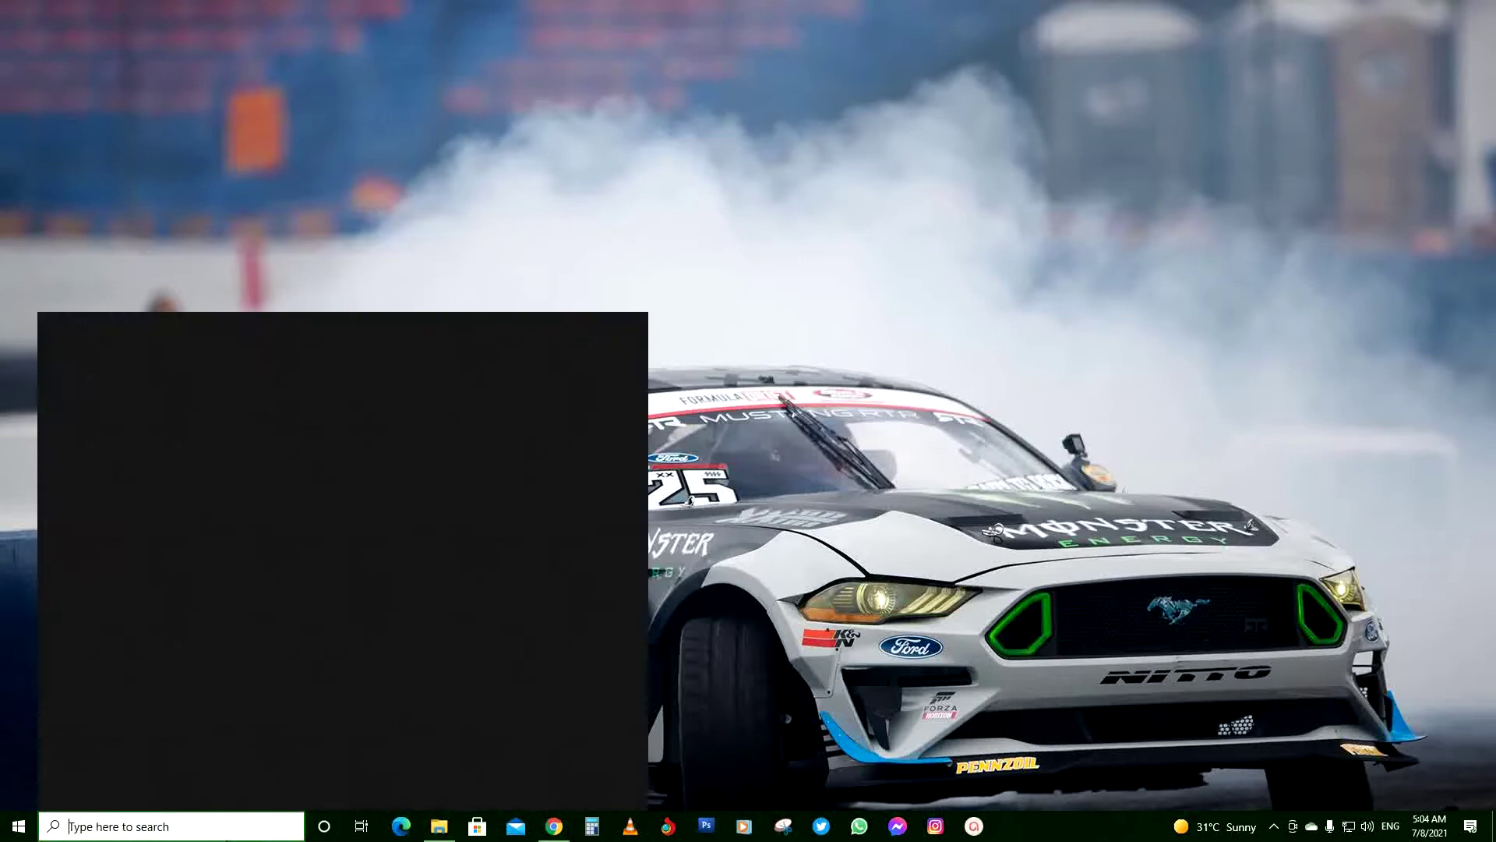
text(bs)
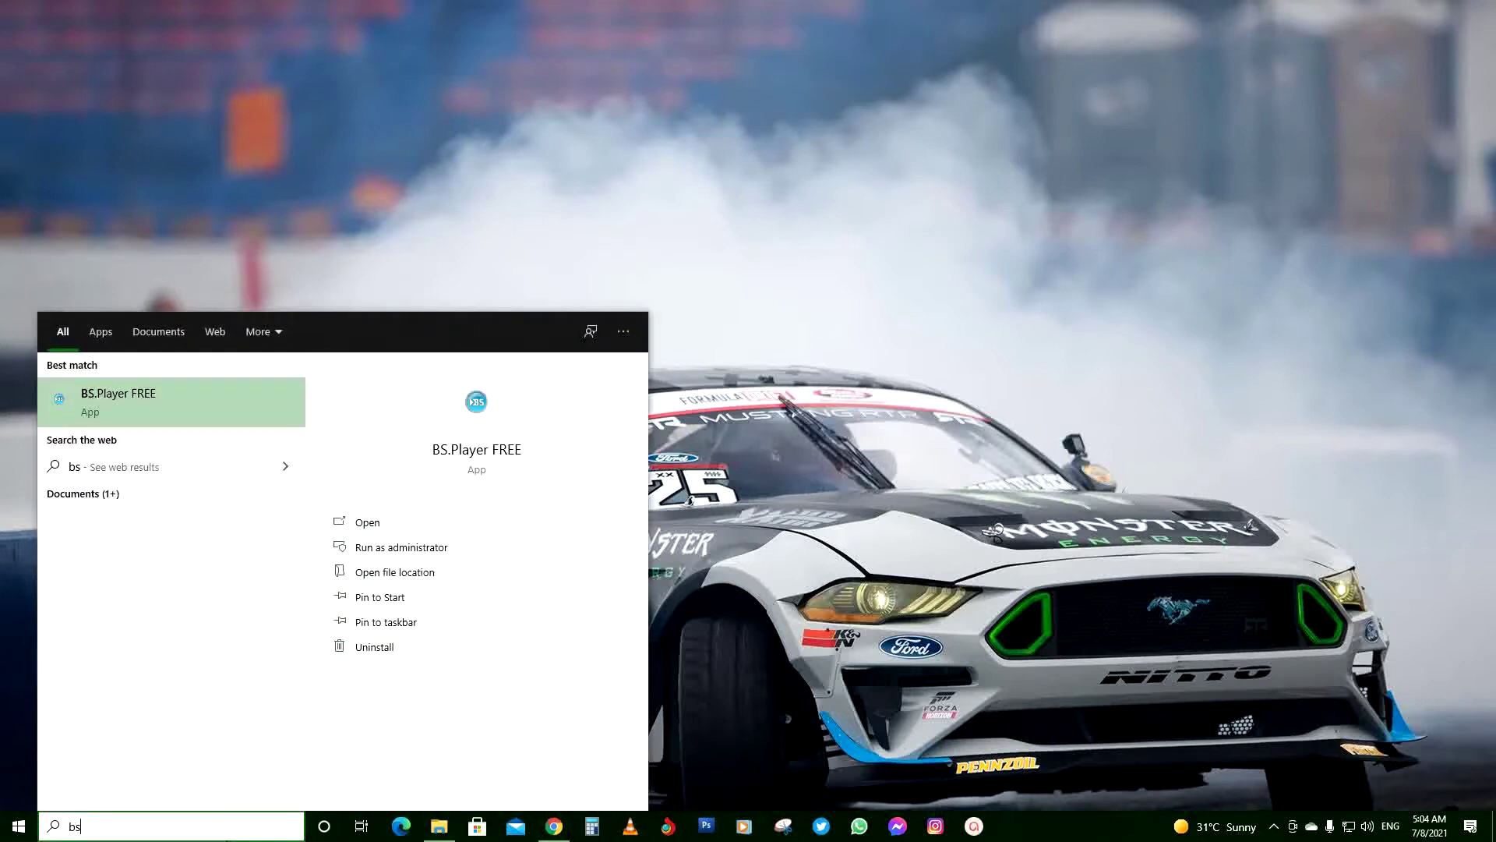
key(Return)
drag(727, 427, 582, 248)
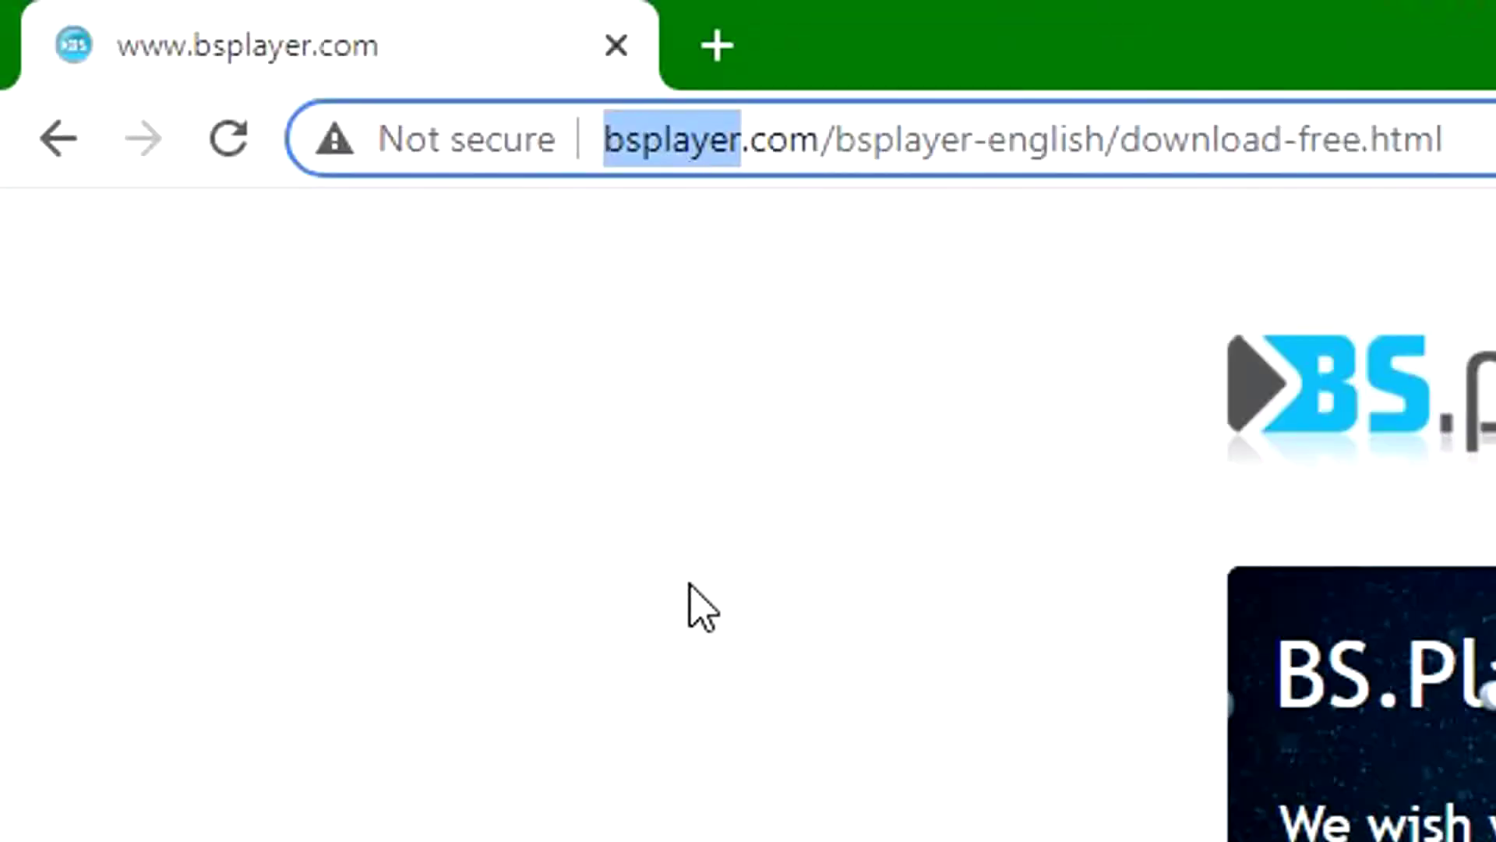
Download the free BS.Player installer from bsplayer.com and hide the browser.
click(724, 611)
click(61, 140)
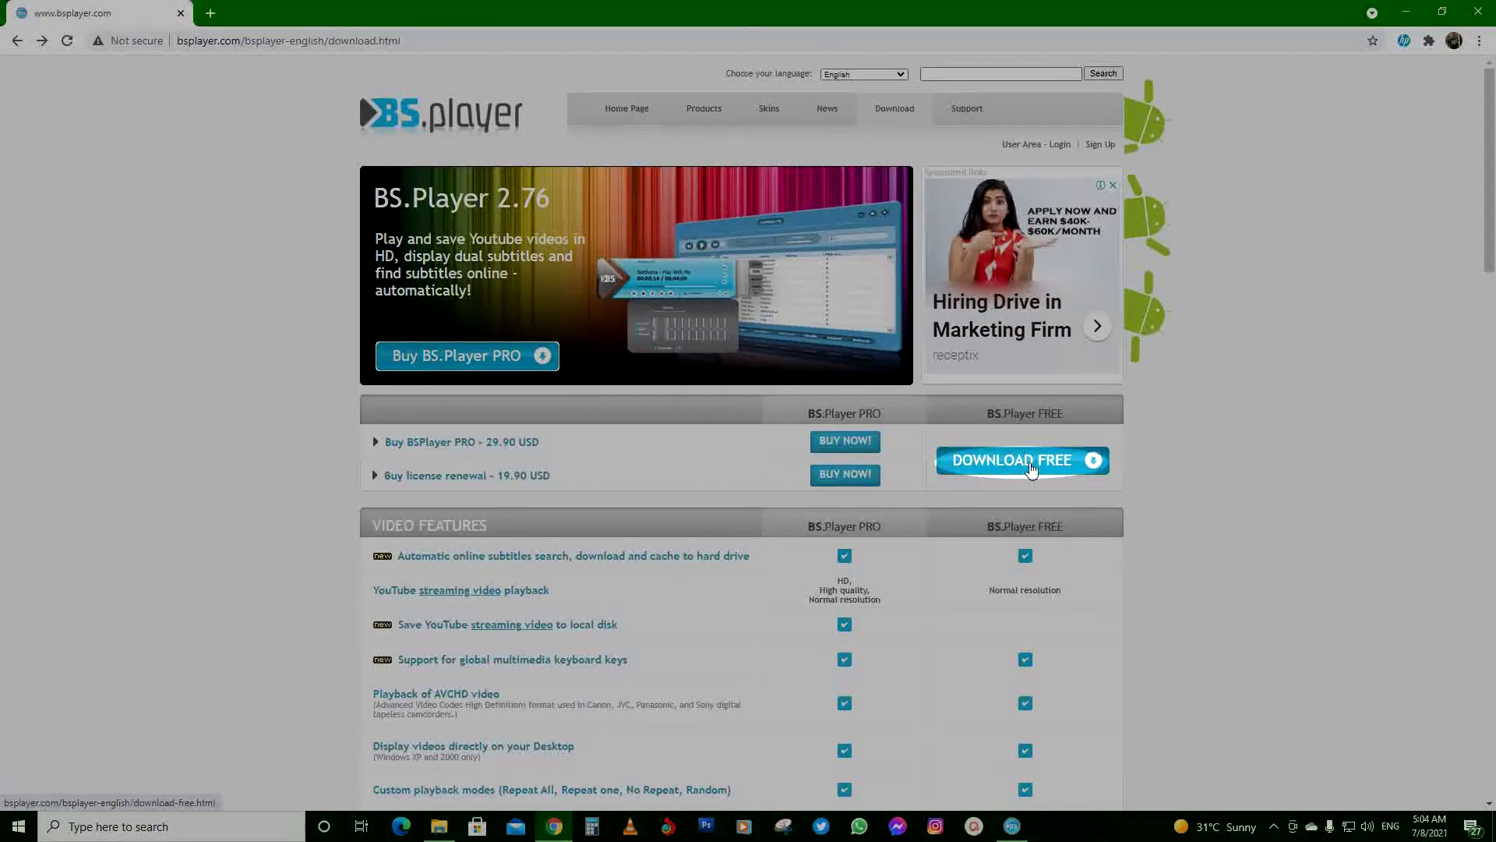
click(1030, 462)
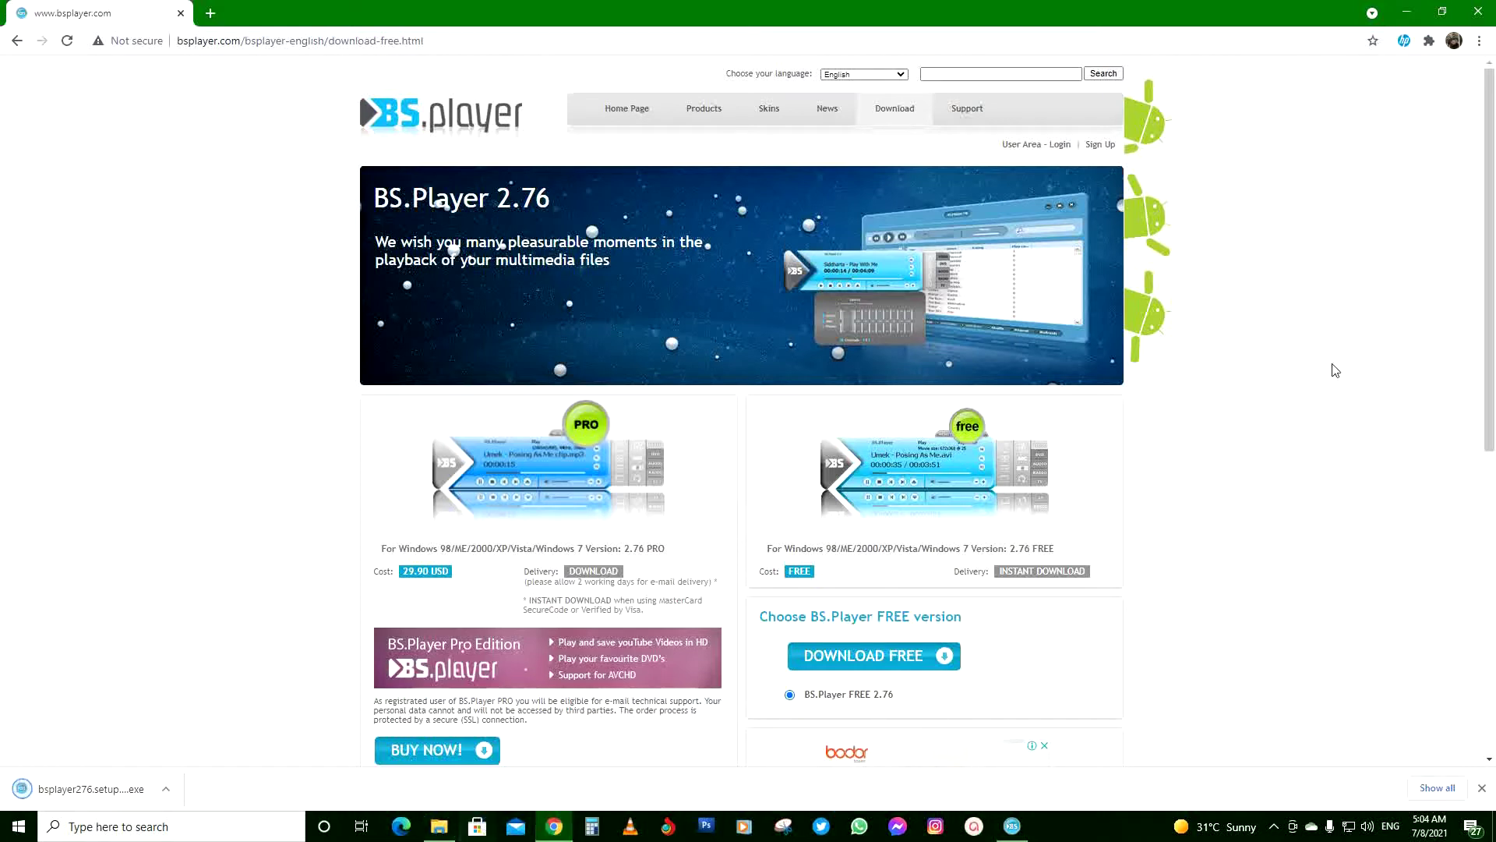
click(1406, 8)
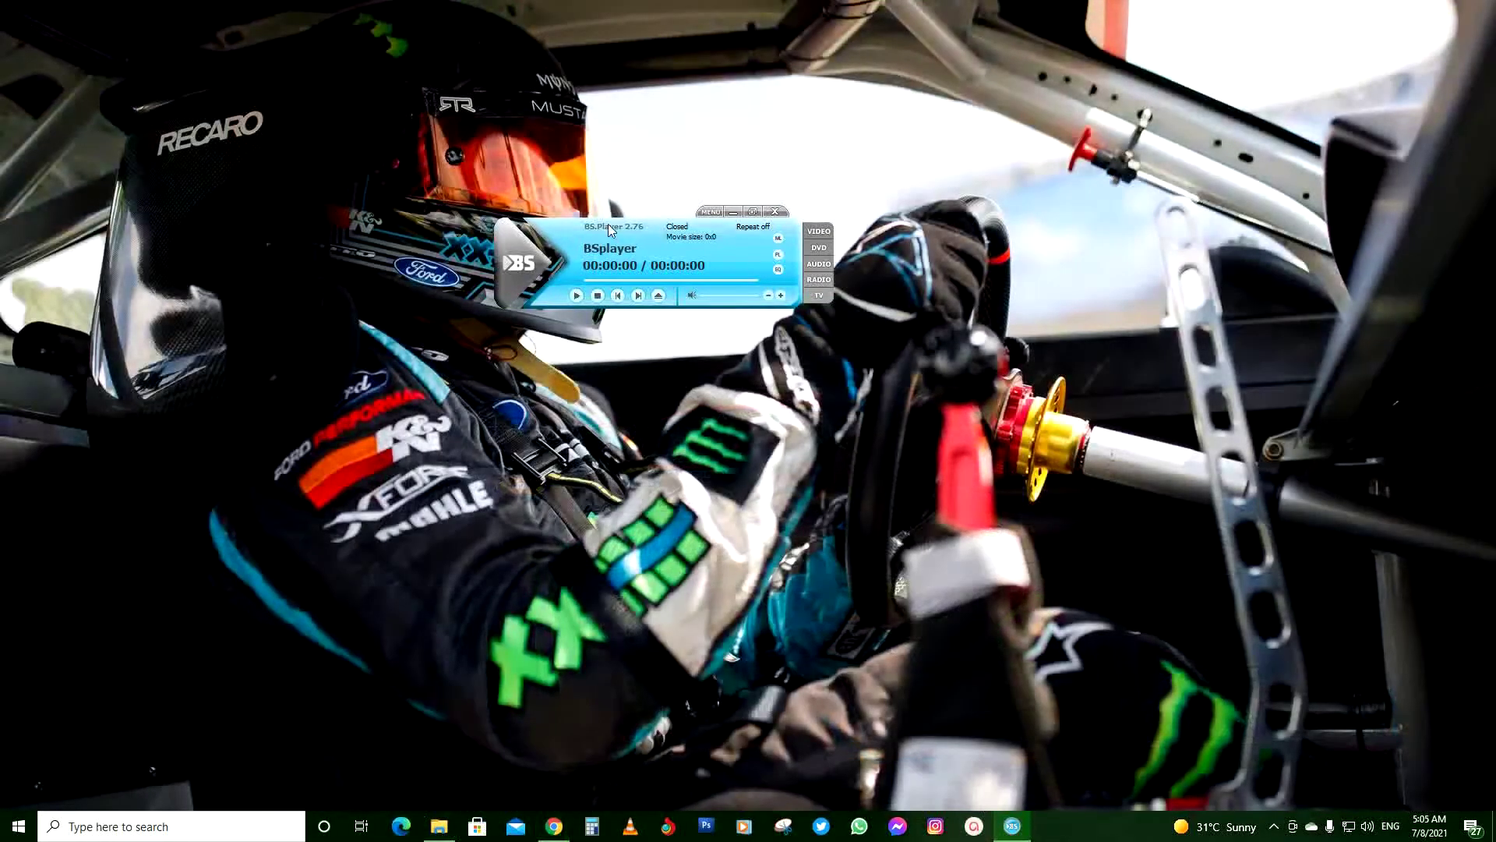
Show the movie folder in File Explorer with the BS.Player window in front of it.
mouse_move(608, 224)
mouse_down()
mouse_move(724, 369)
mouse_move(669, 350)
mouse_up()
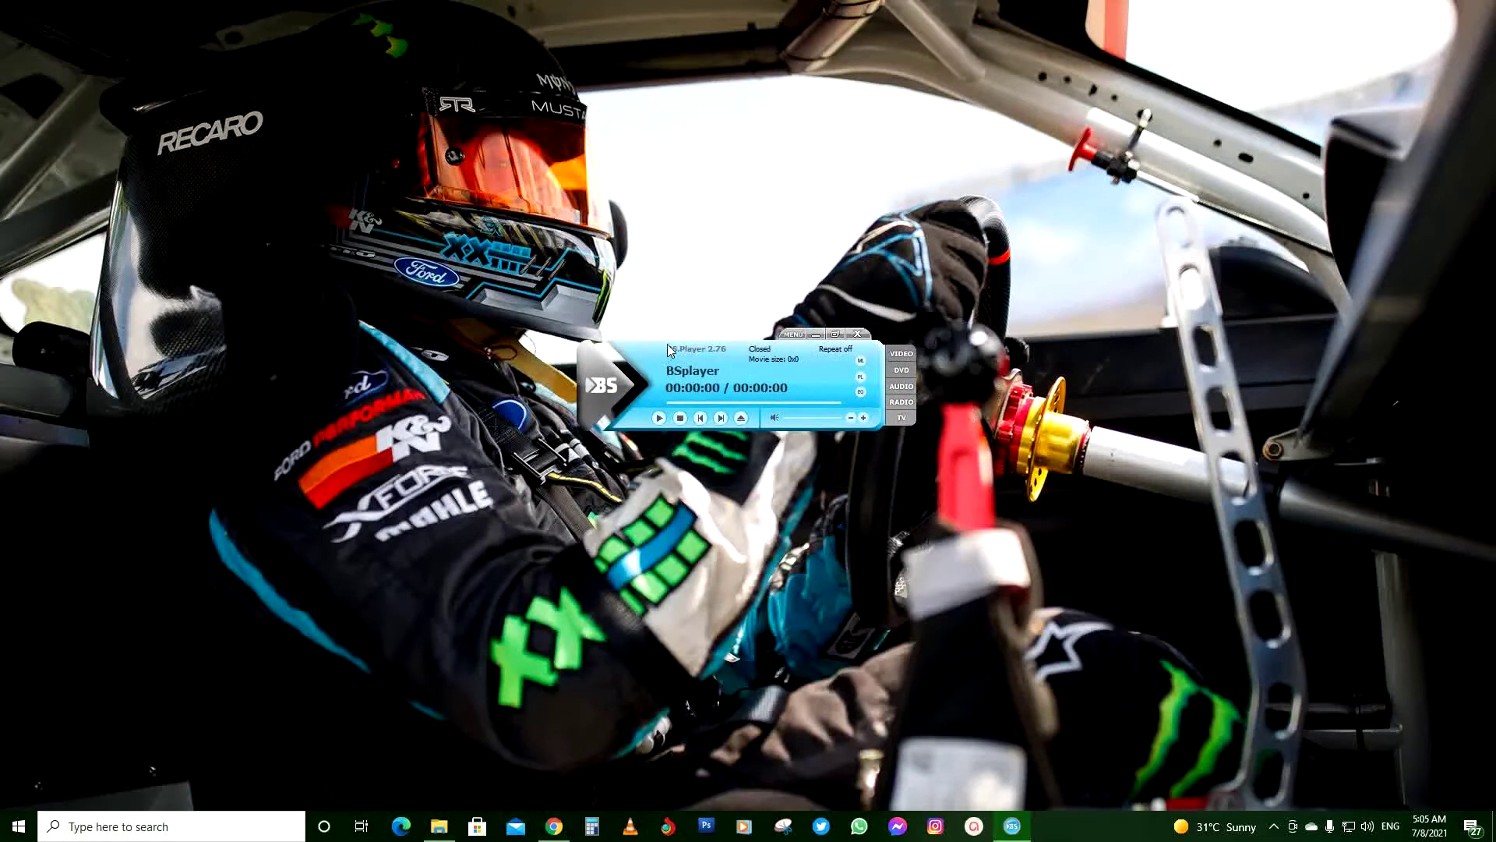
click(439, 828)
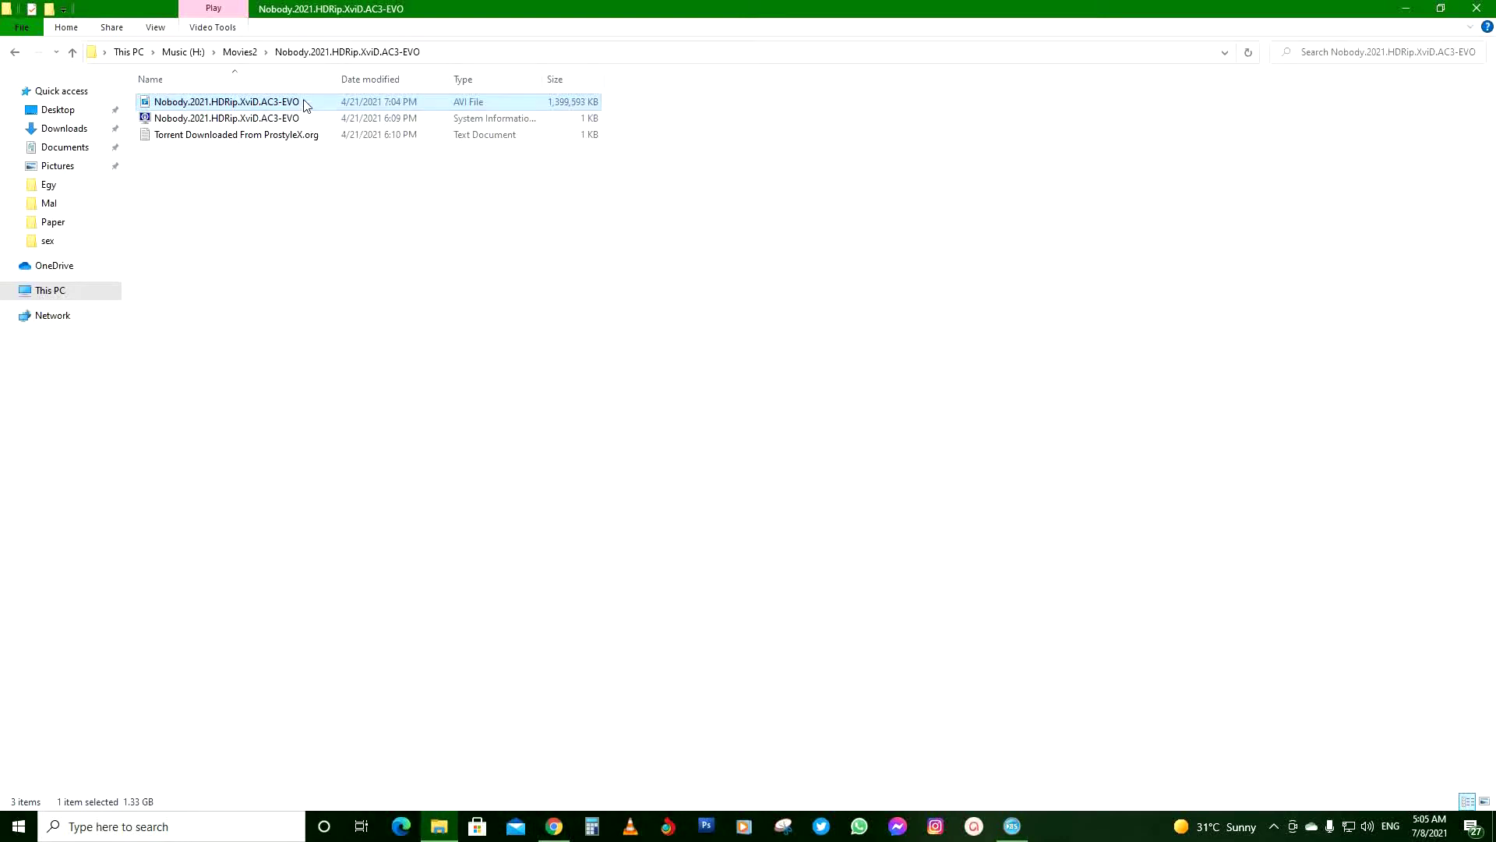
click(337, 253)
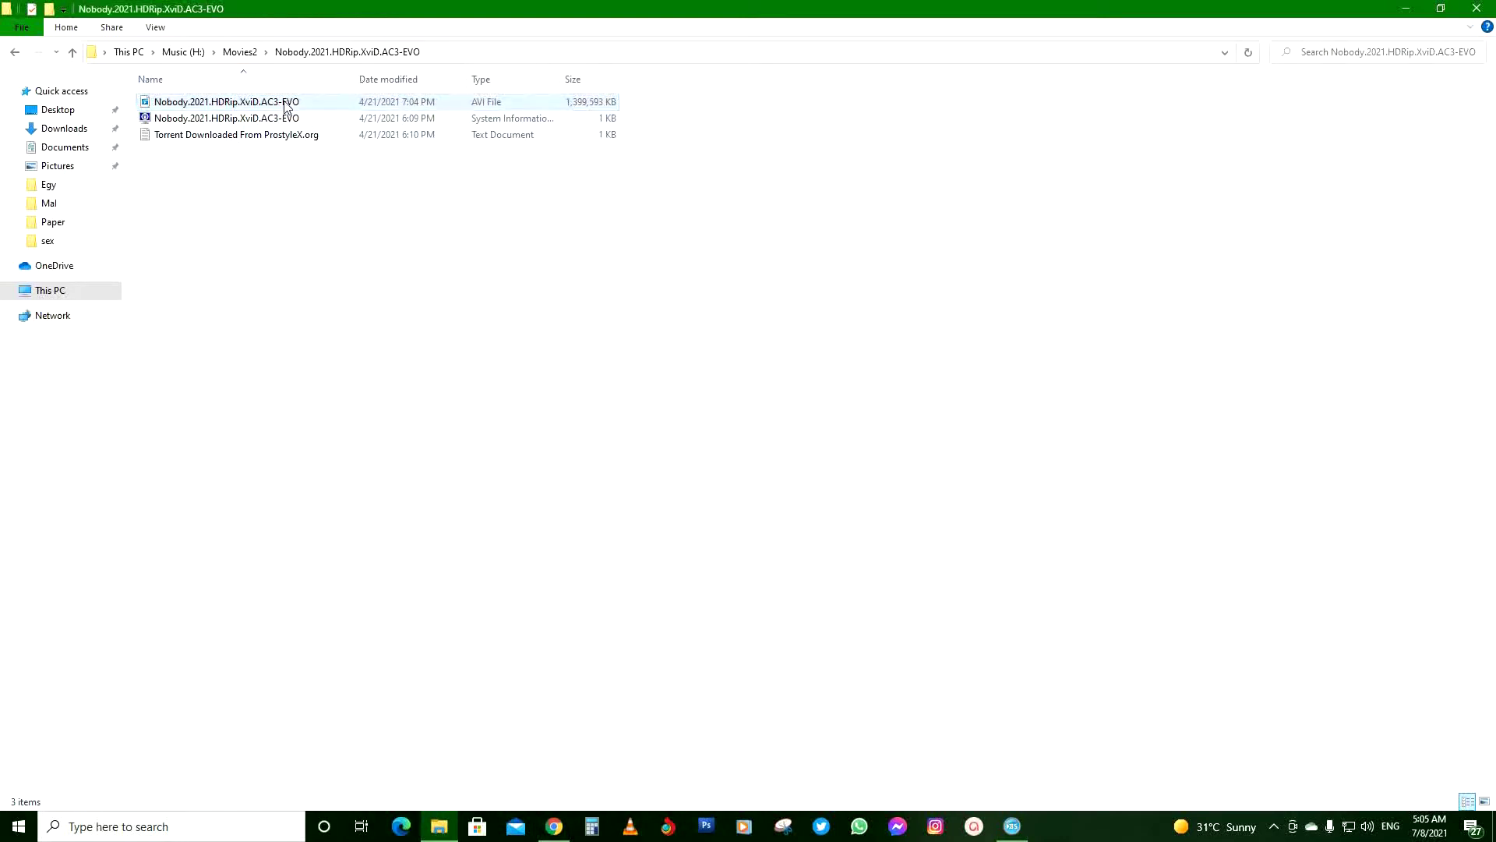
click(1011, 827)
Play the Nobody 2021 AVI muted with the online subtitles list positioned beside the player.
drag(663, 365, 469, 396)
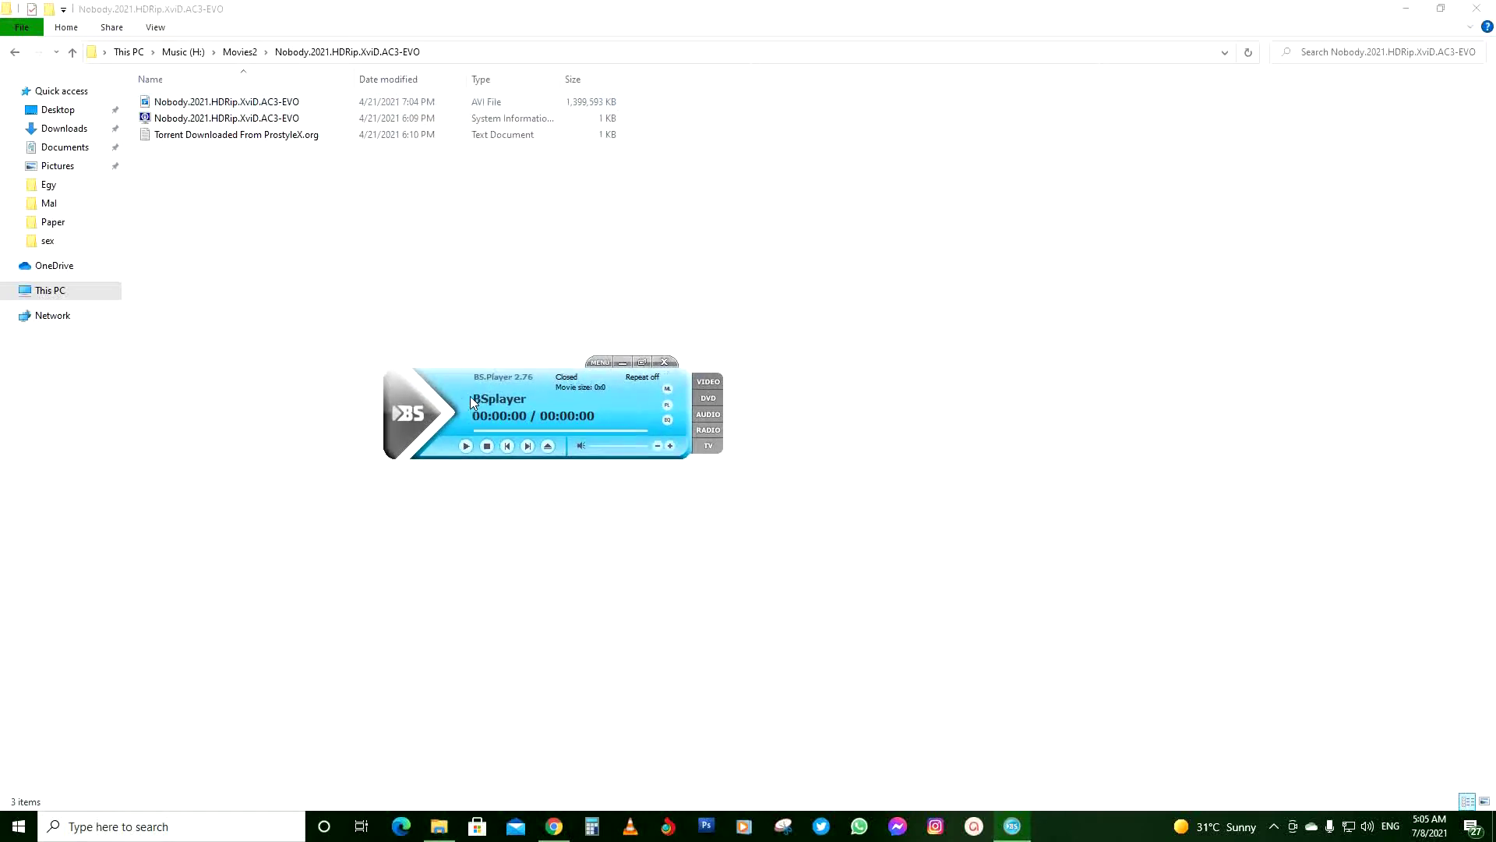
click(199, 103)
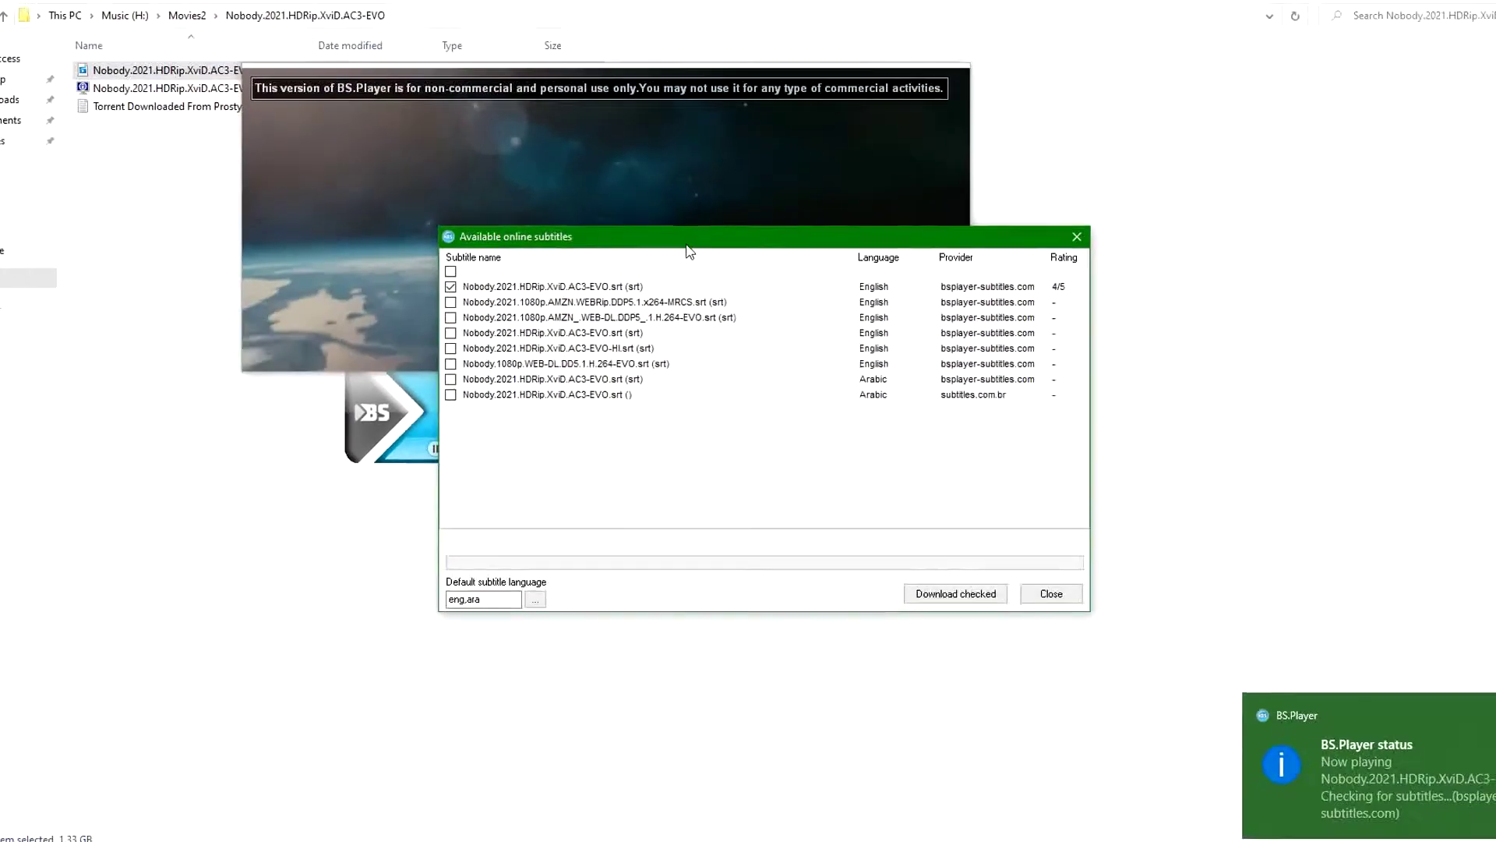
drag(688, 250, 1052, 246)
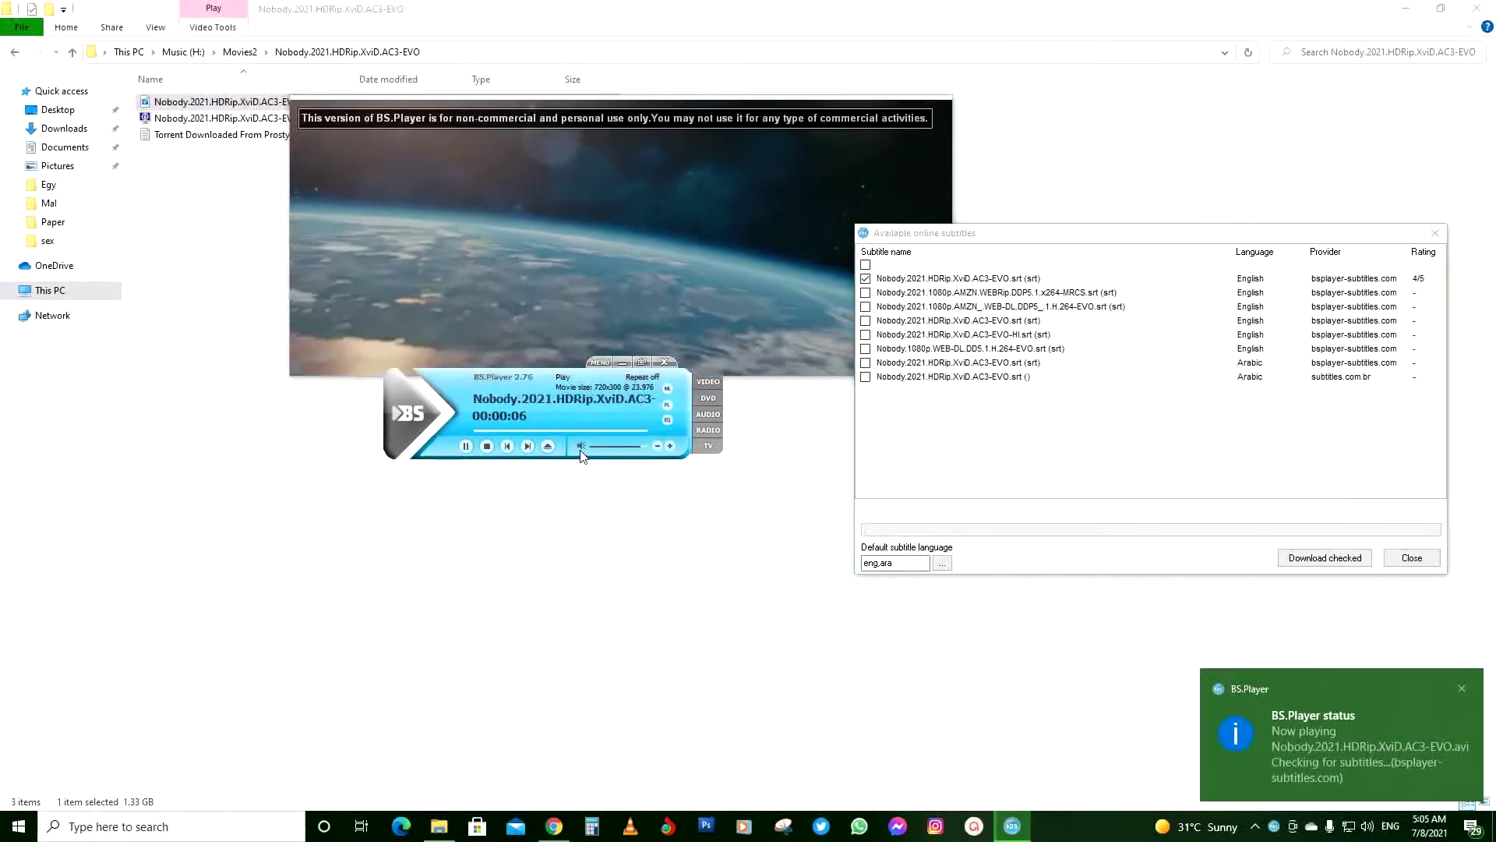
click(581, 449)
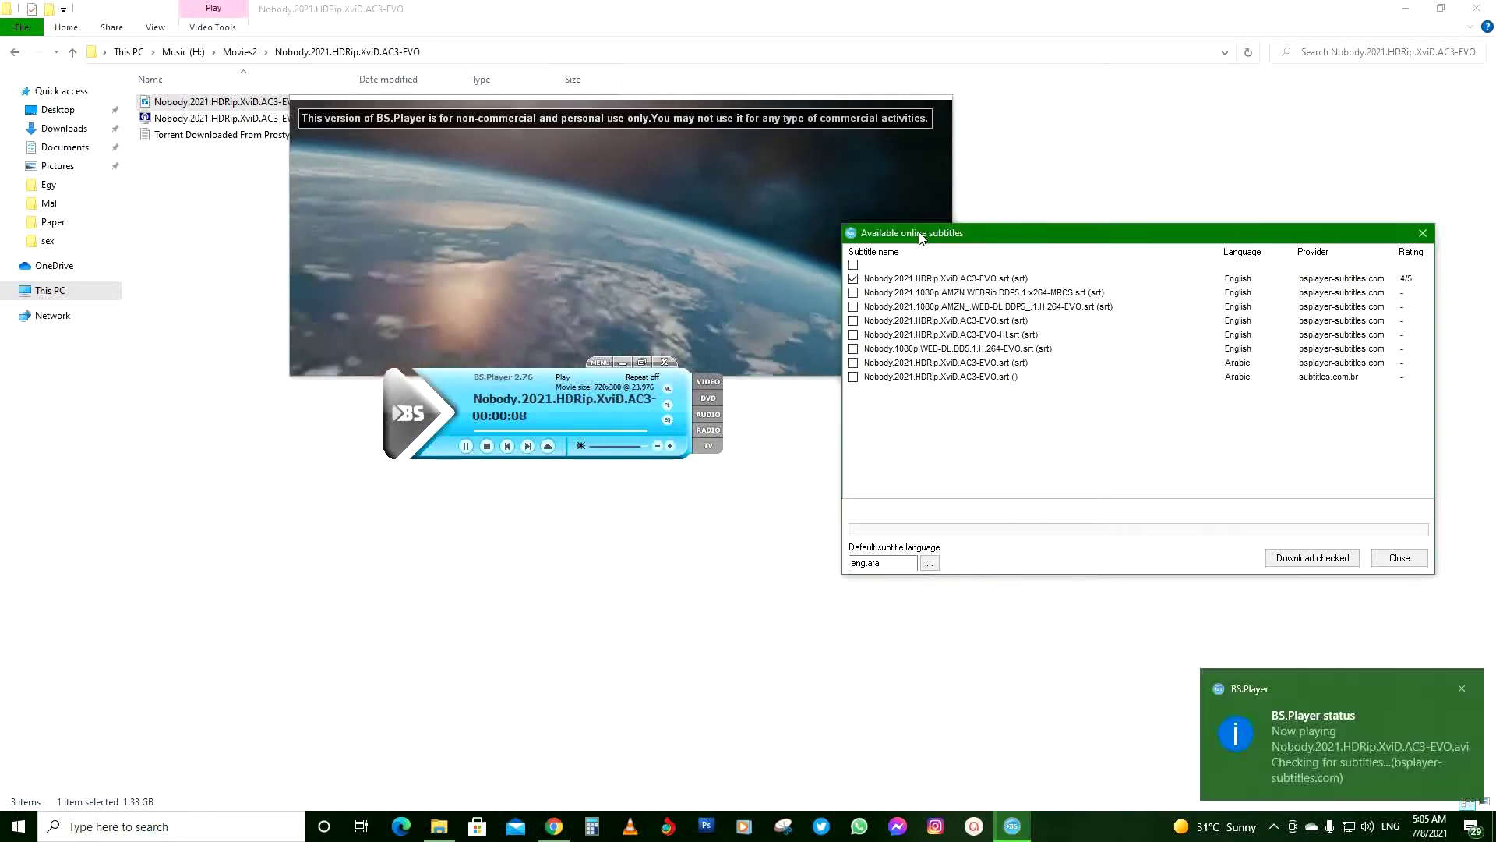
drag(936, 233, 861, 238)
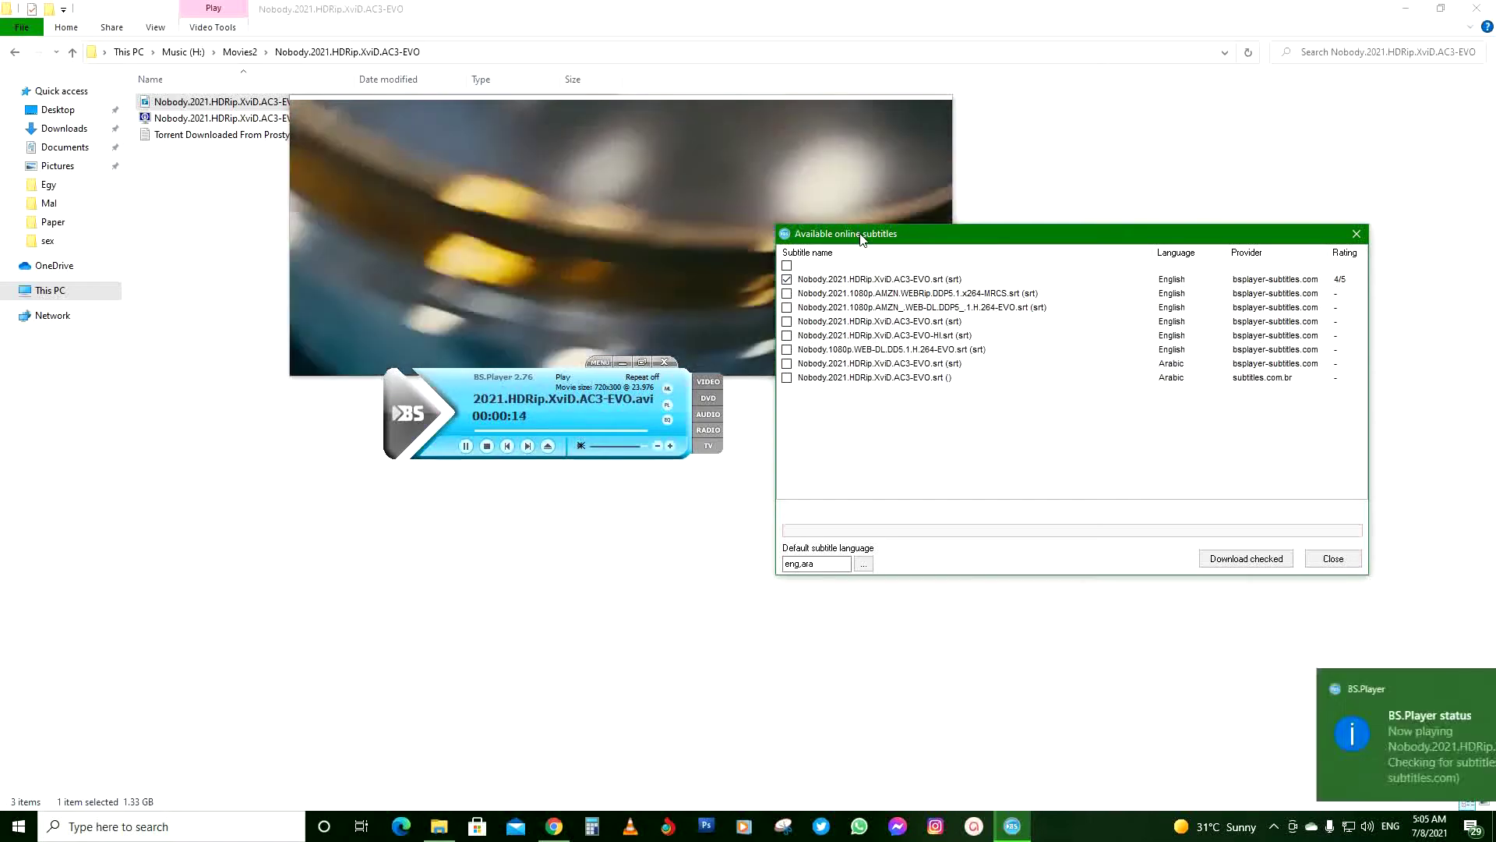
drag(862, 237, 703, 226)
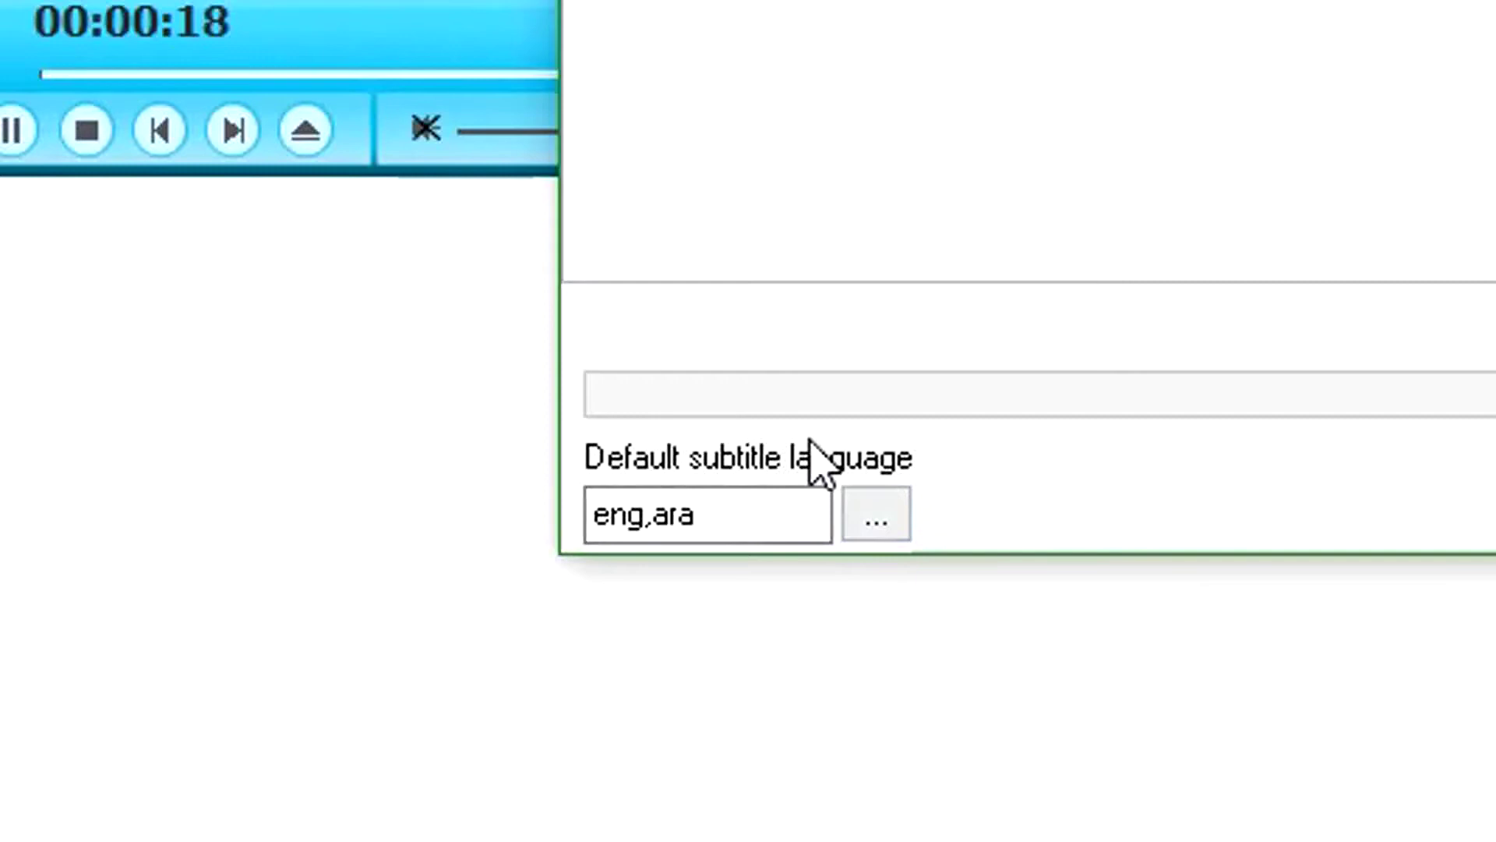
Bring up the language chooser for adding a default subtitle language.
double_click(623, 520)
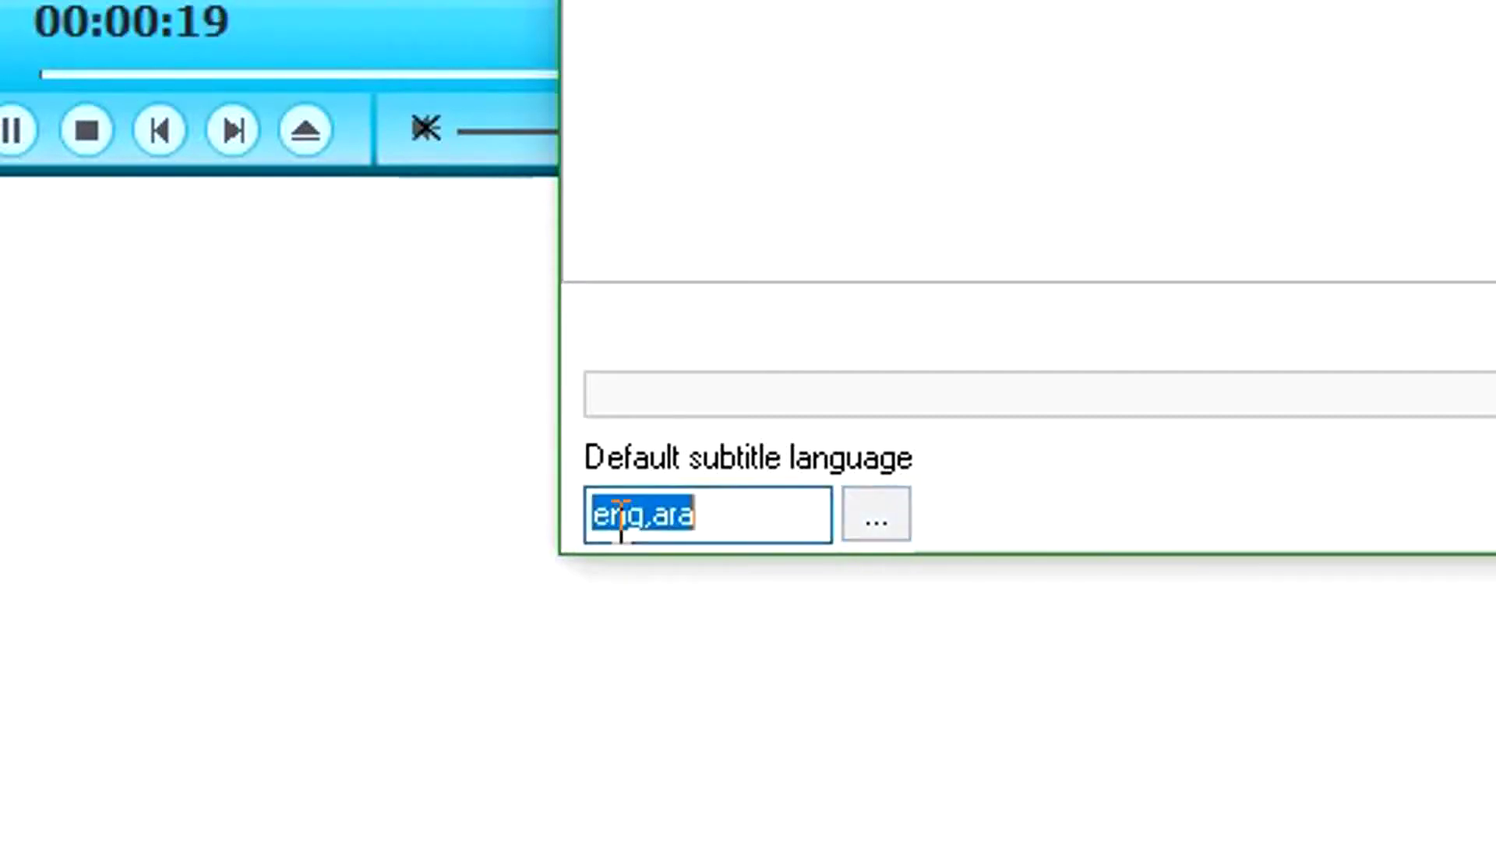
click(876, 516)
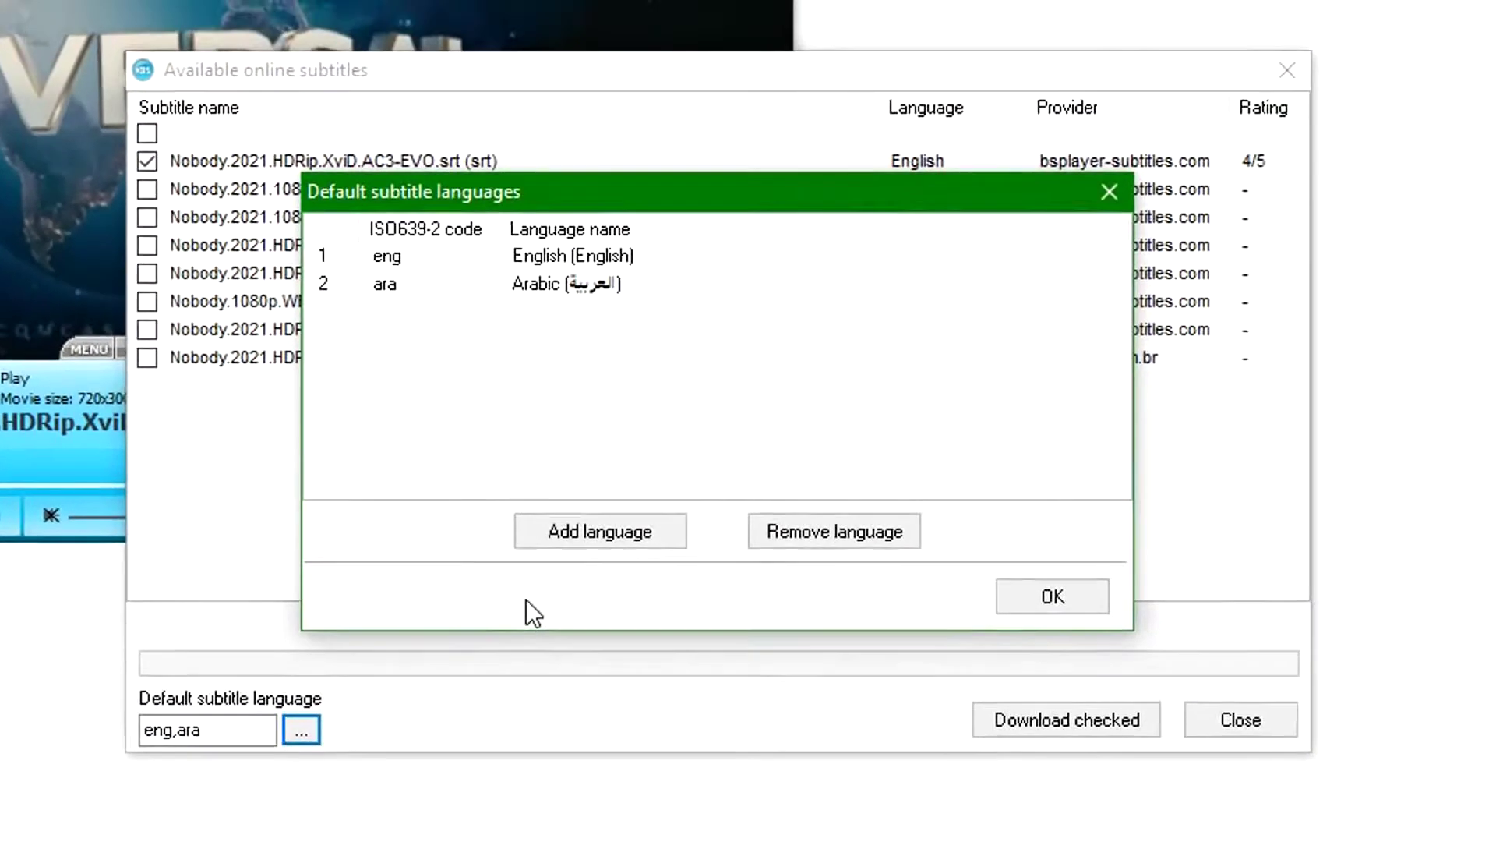
click(571, 532)
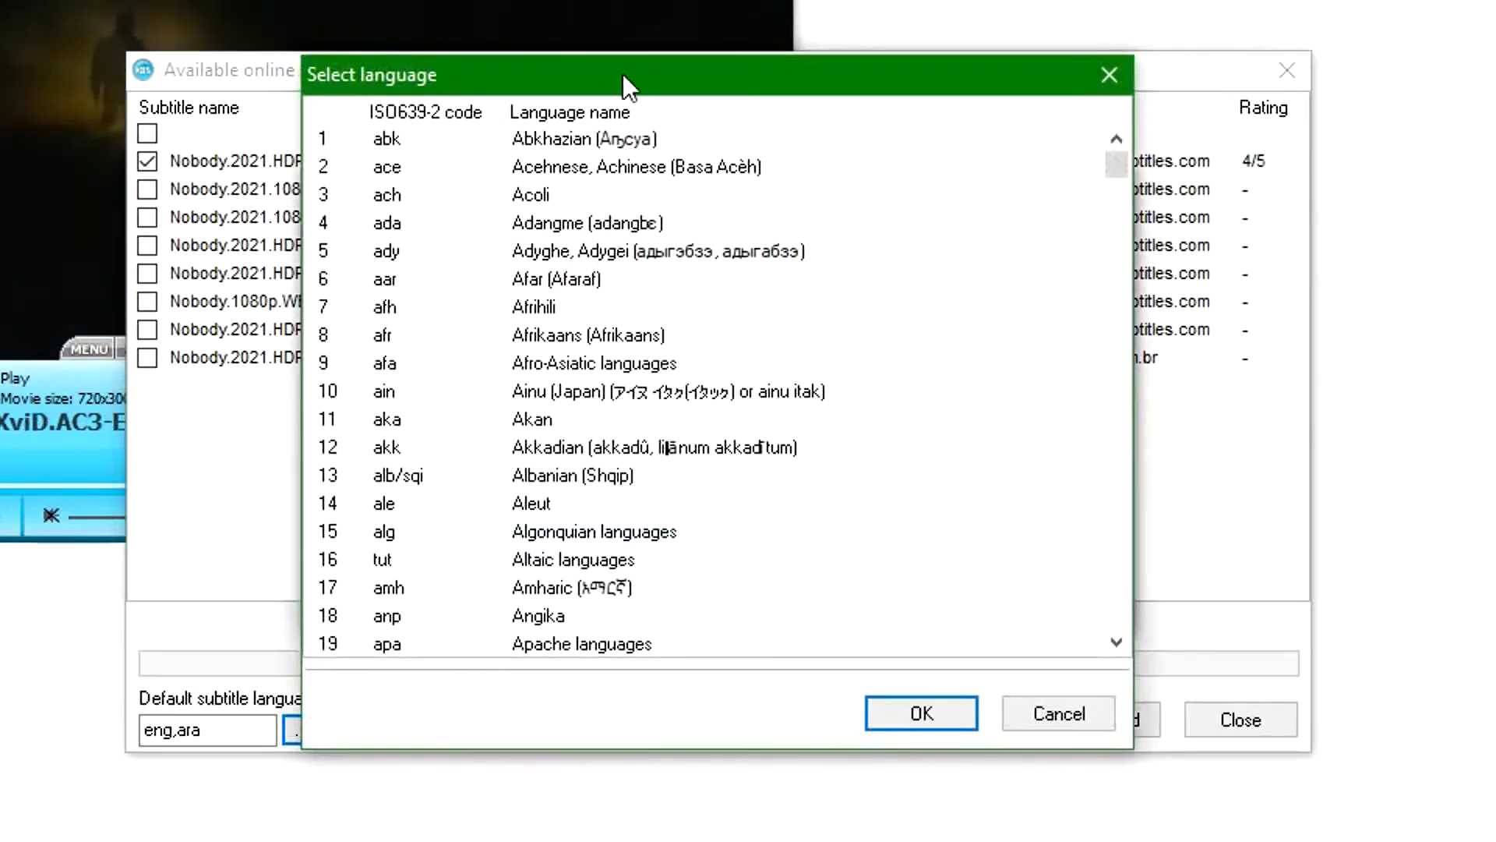
drag(621, 84, 812, 113)
mouse_move(1315, 193)
mouse_down()
mouse_move(1311, 655)
mouse_move(1341, 166)
mouse_up()
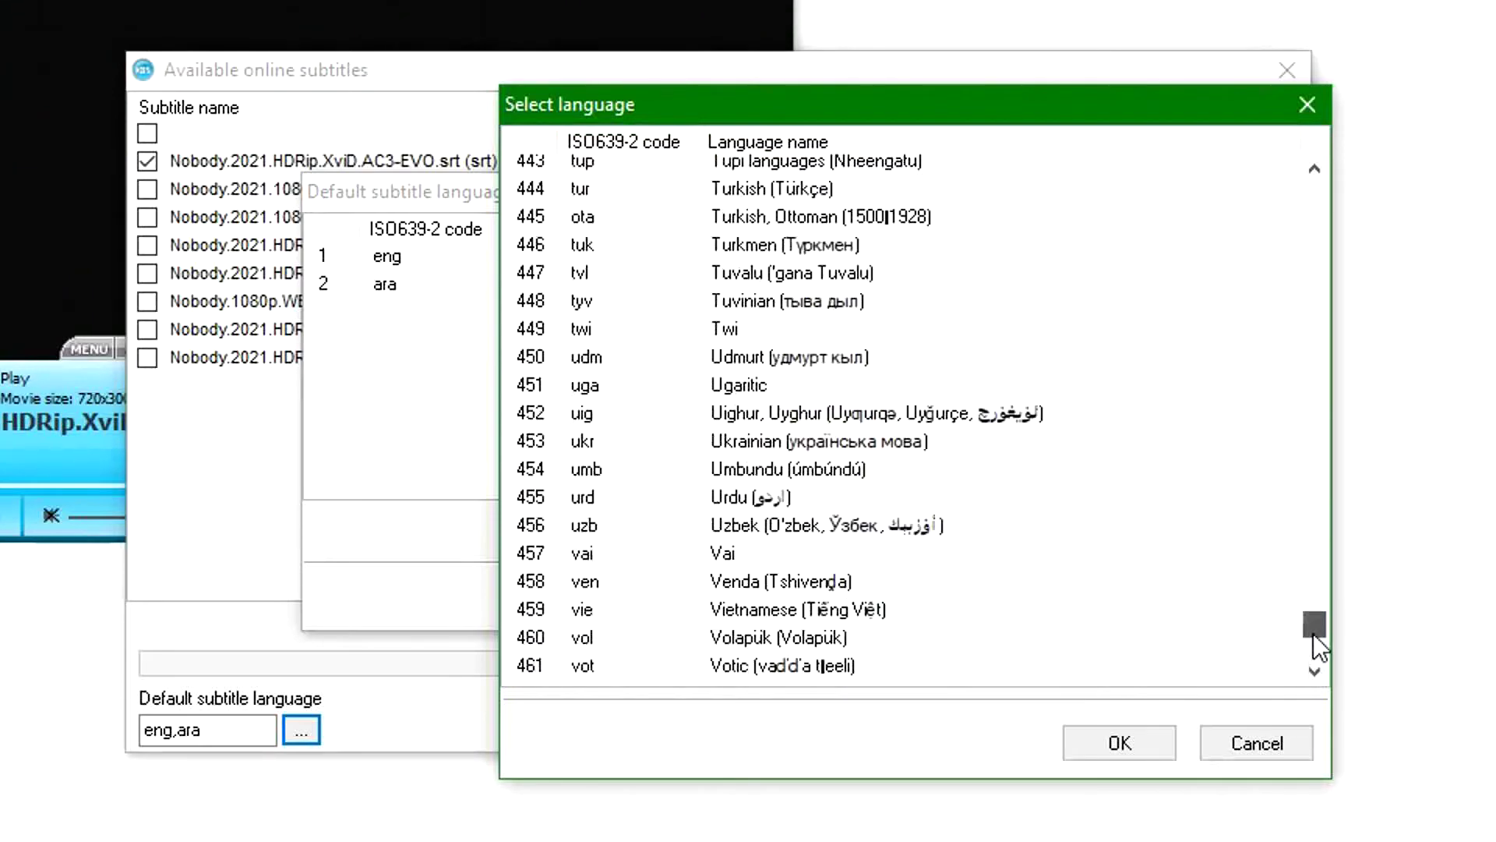
Add Assamese (asm) to the default subtitle languages after English and Arabic.
click(806, 341)
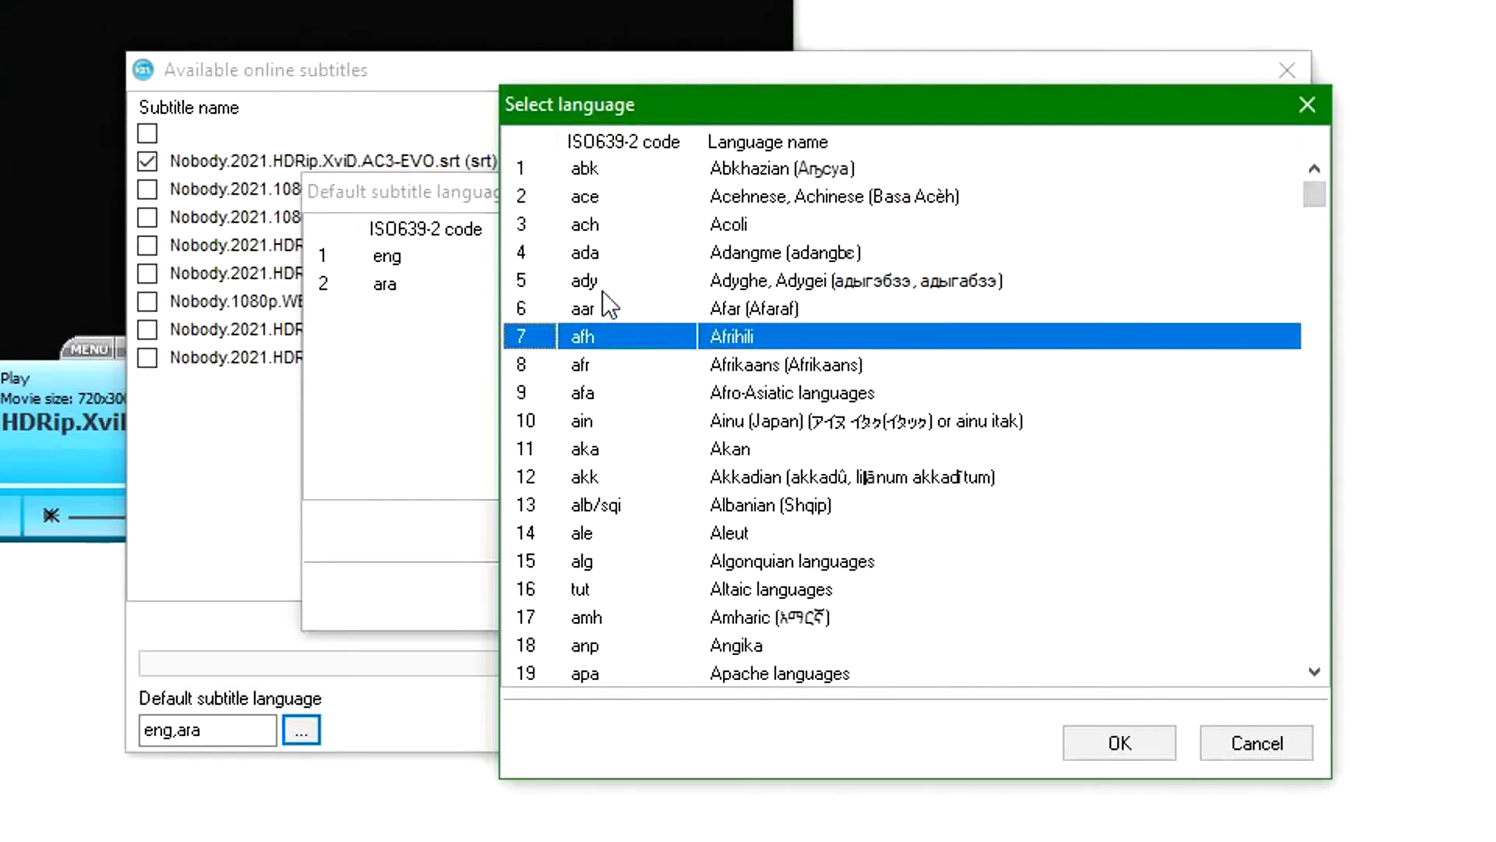
scroll(778, 344, down, 4)
scroll(772, 434, down, 2)
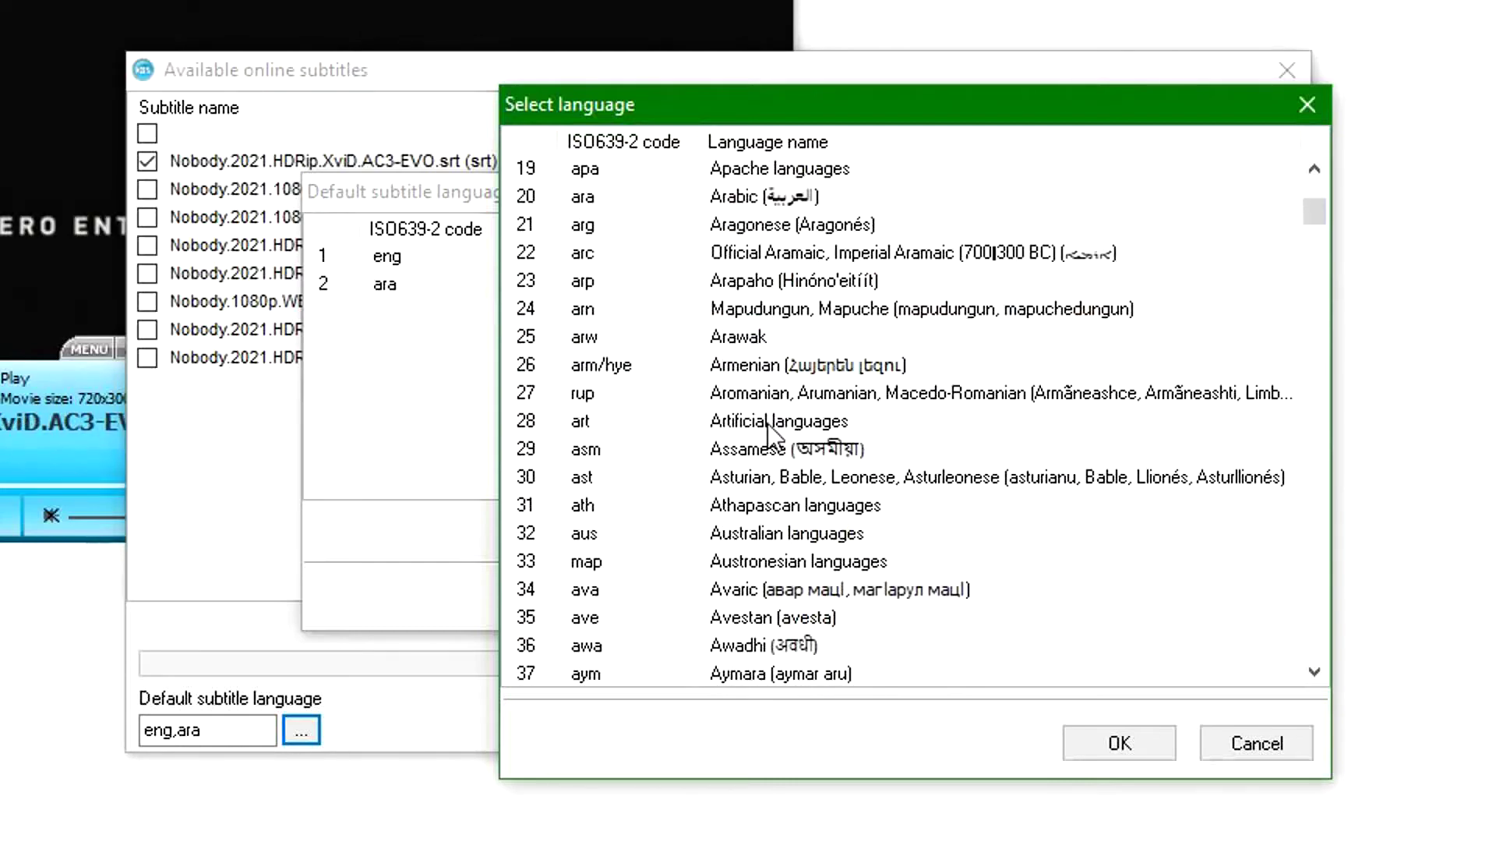
click(758, 459)
click(1119, 743)
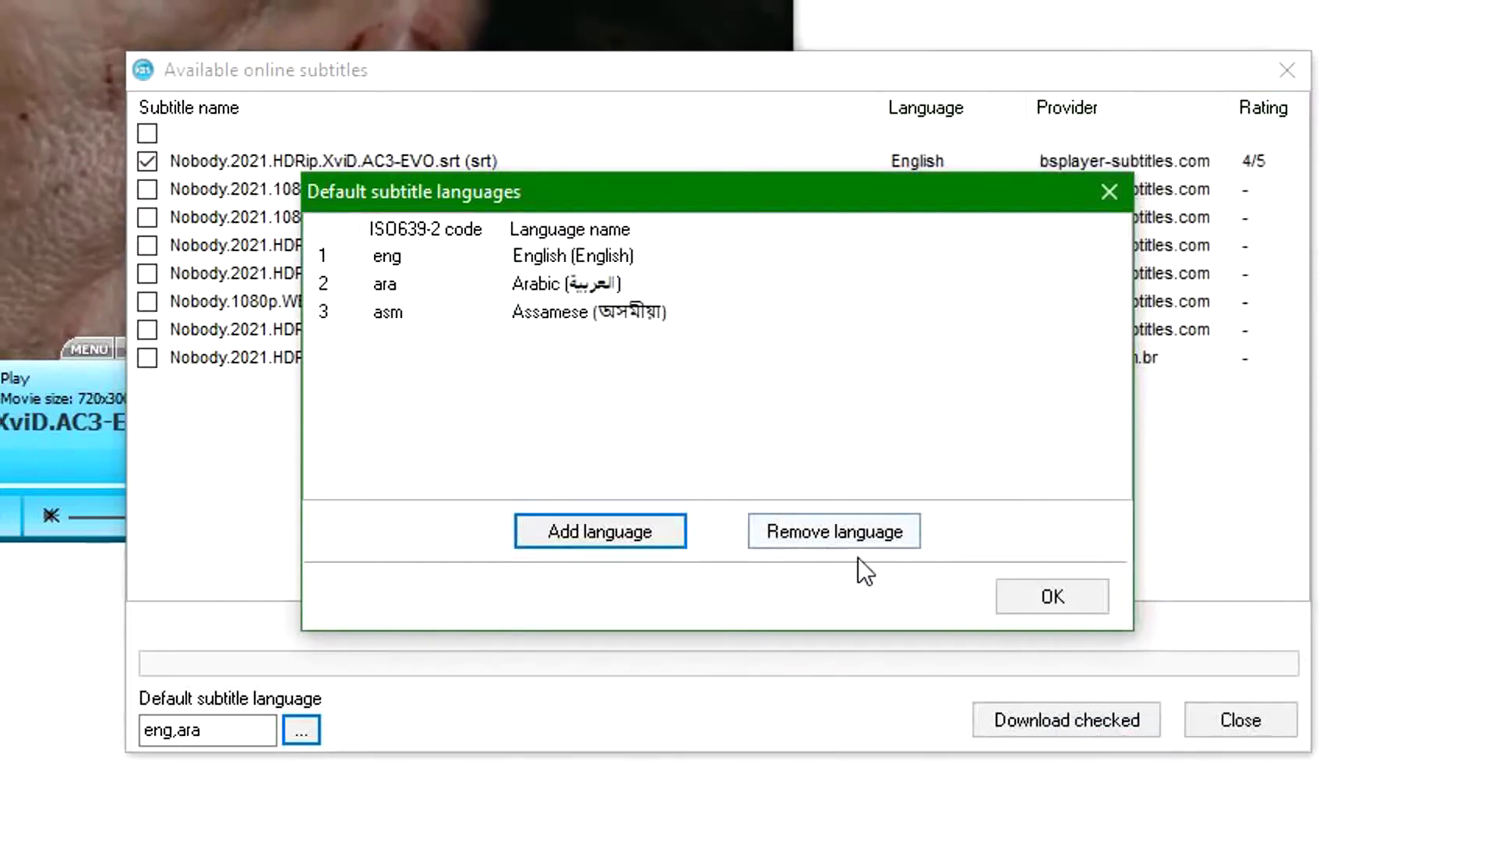
click(1035, 603)
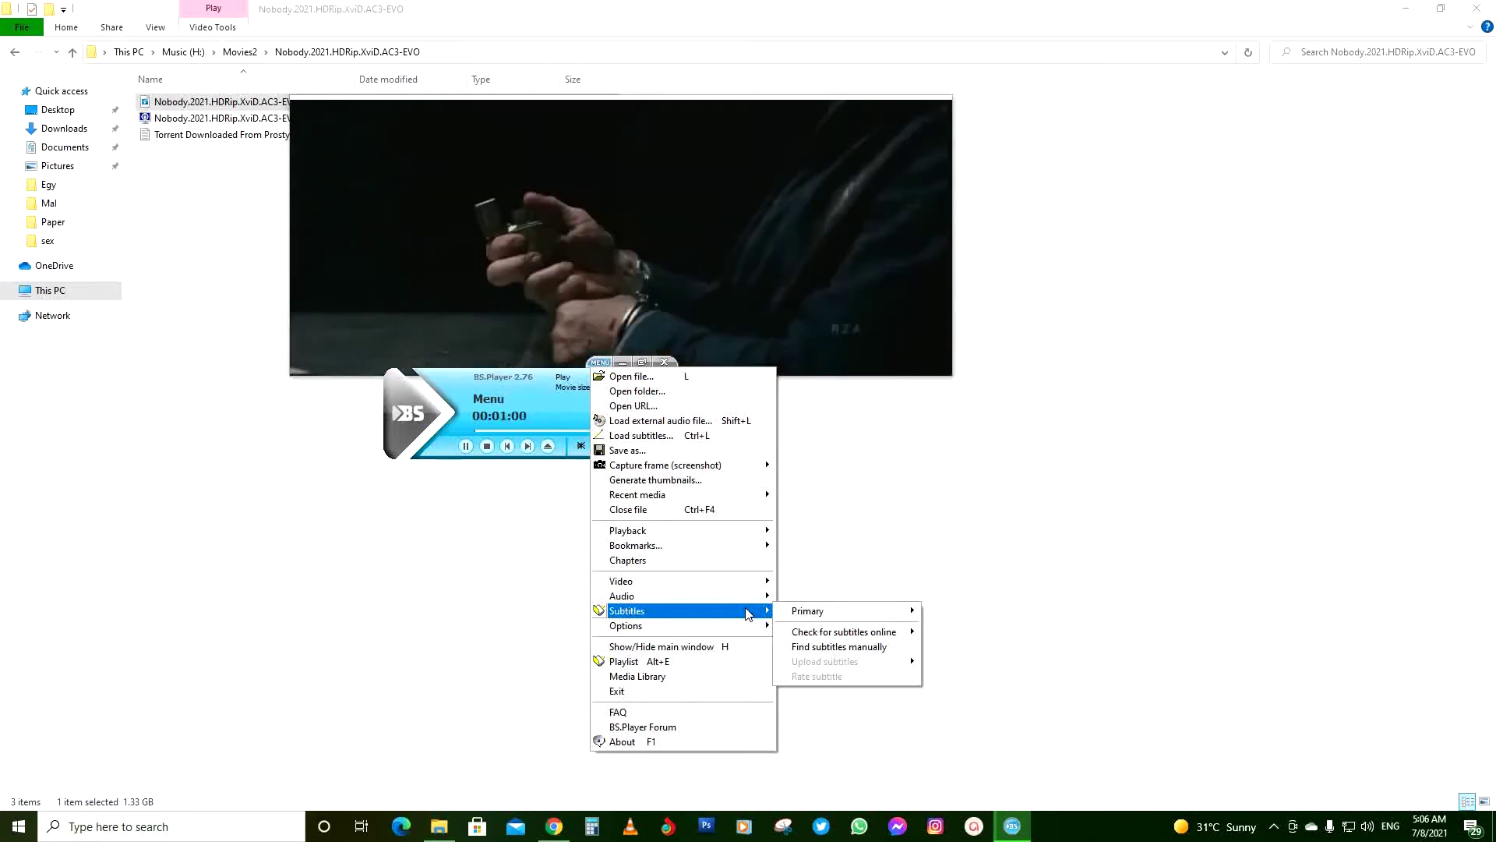
mouse_move(991, 463)
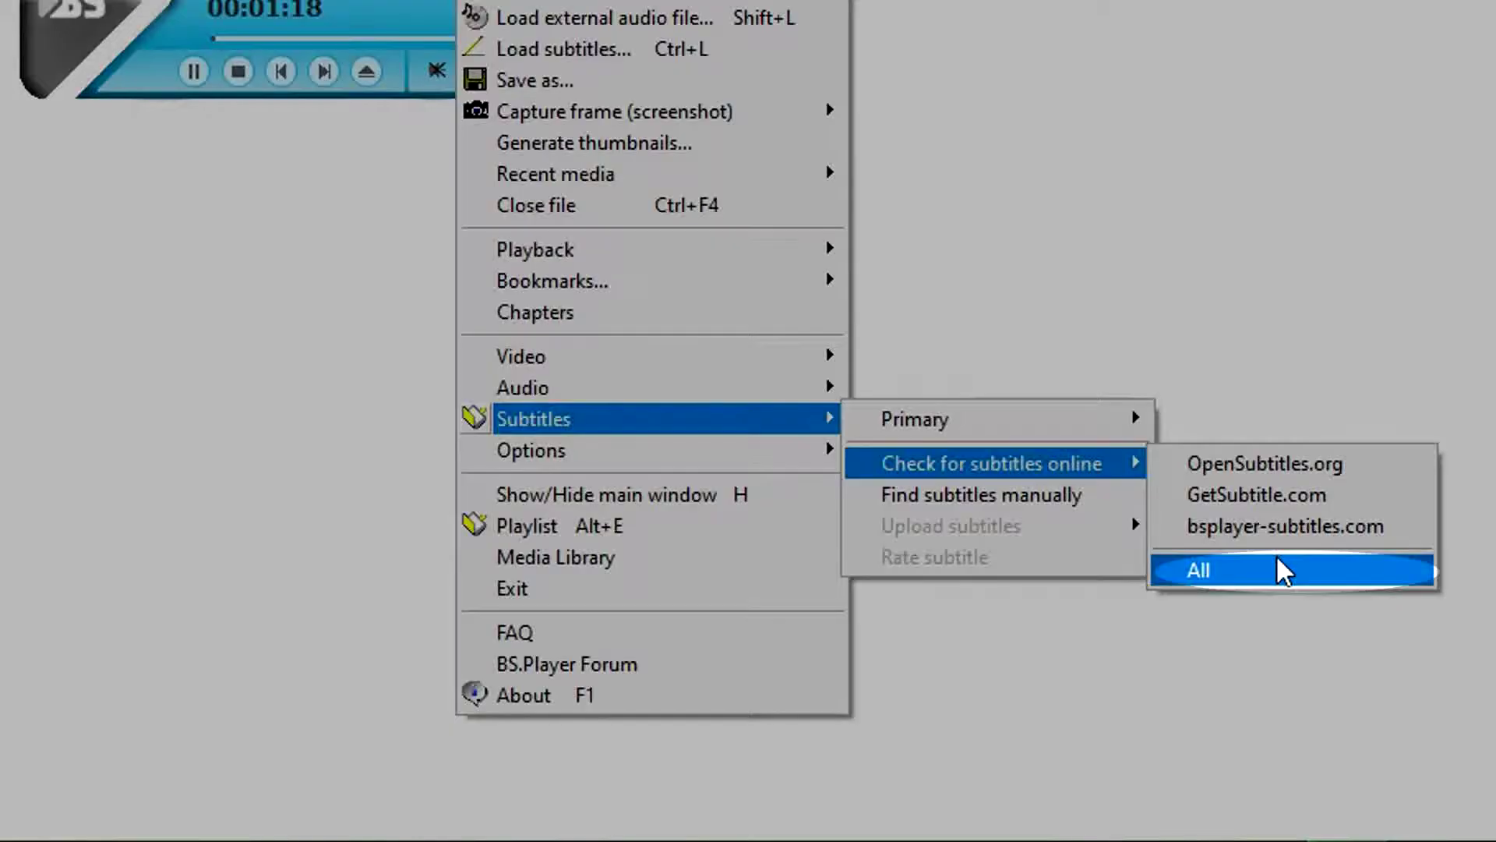
Search all online providers for subtitles matching the playing movie.
click(1283, 570)
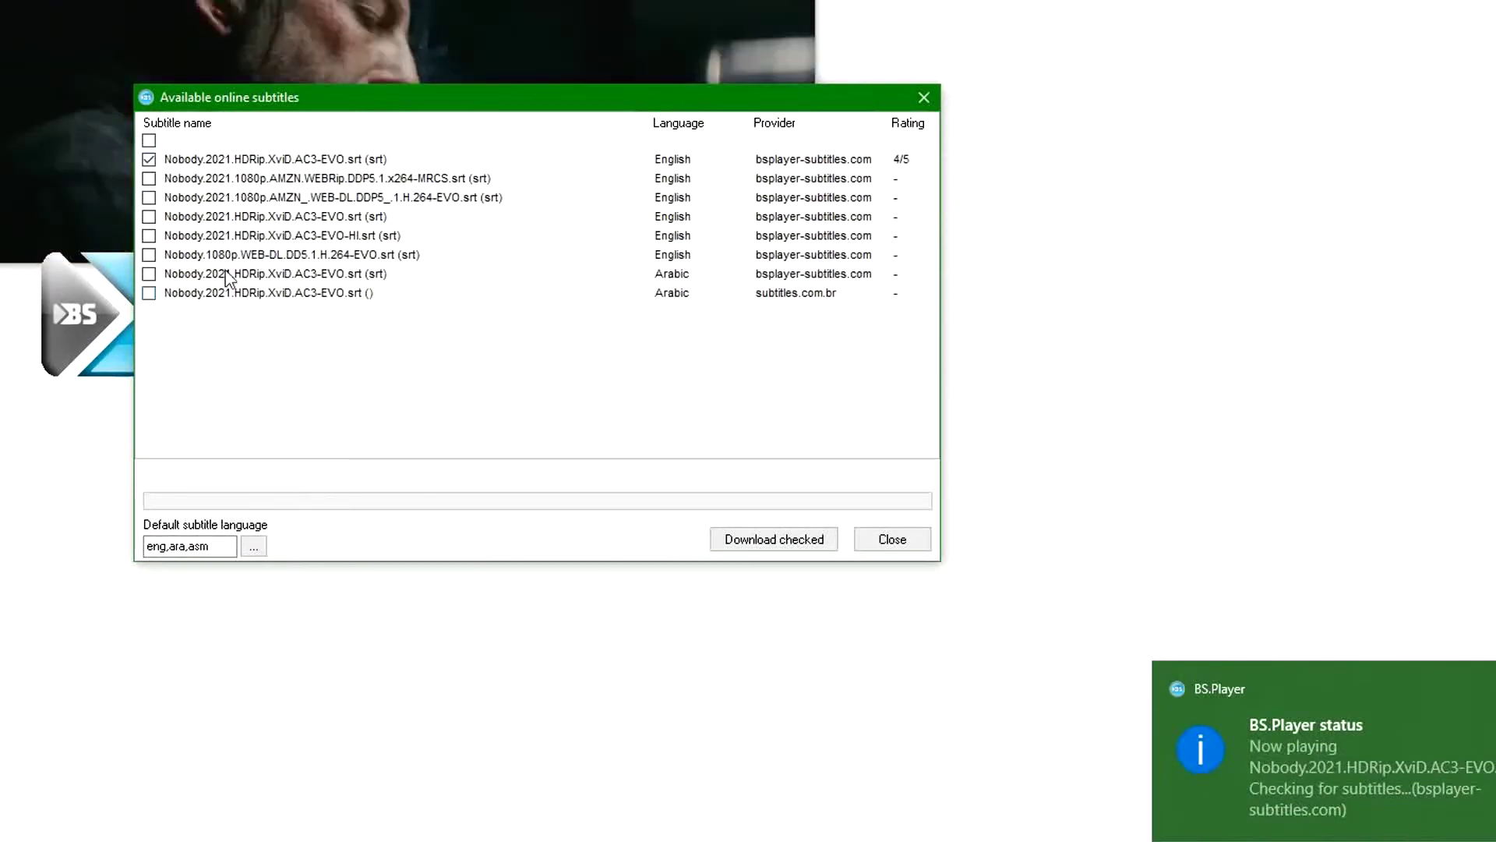
Review the eng,ara,asm language list and clear the preselected English subtitle.
double_click(208, 545)
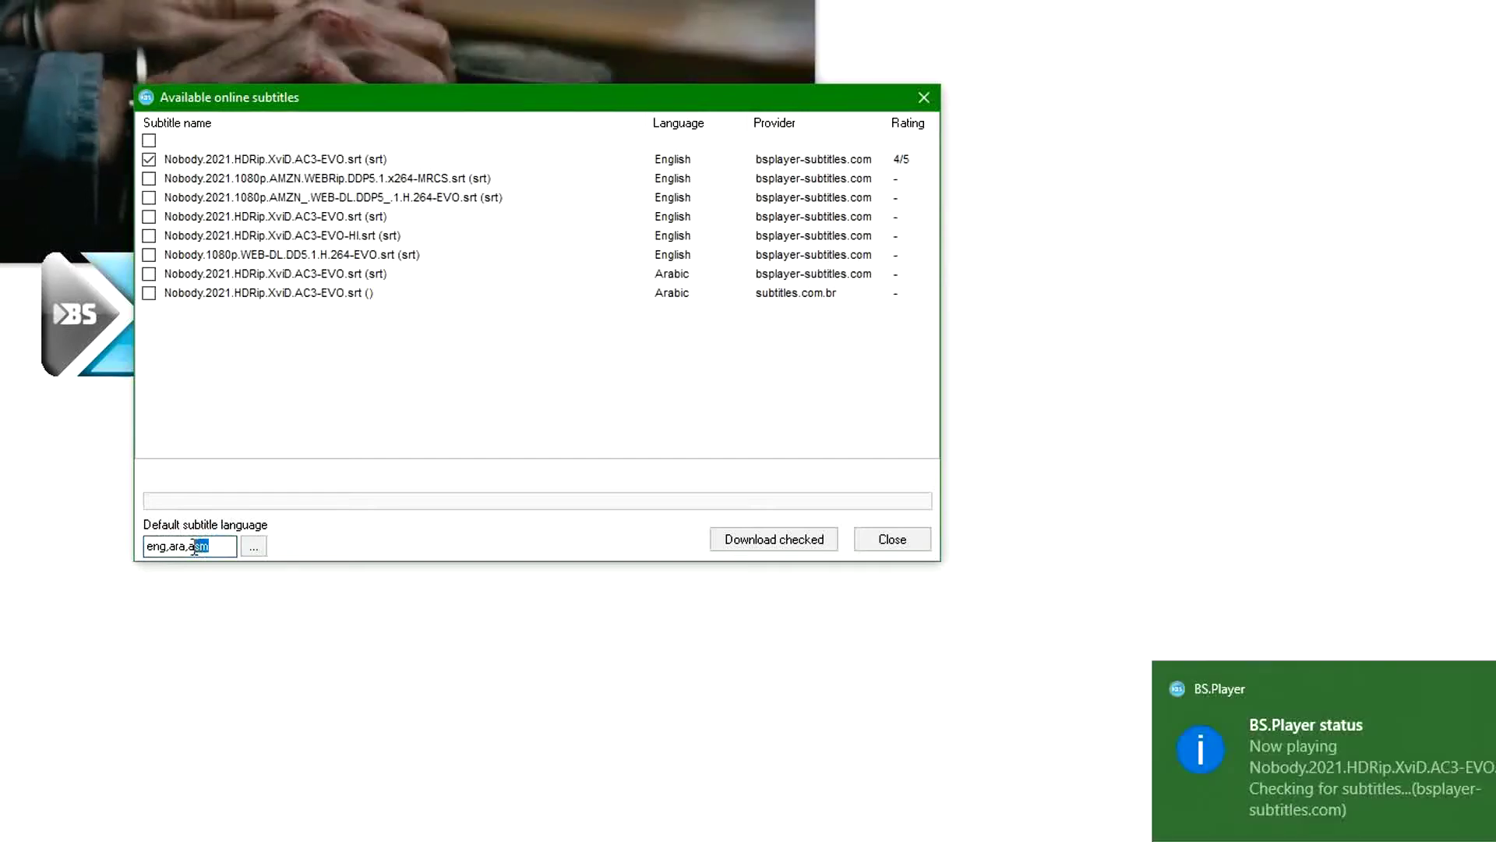
drag(289, 96, 616, 83)
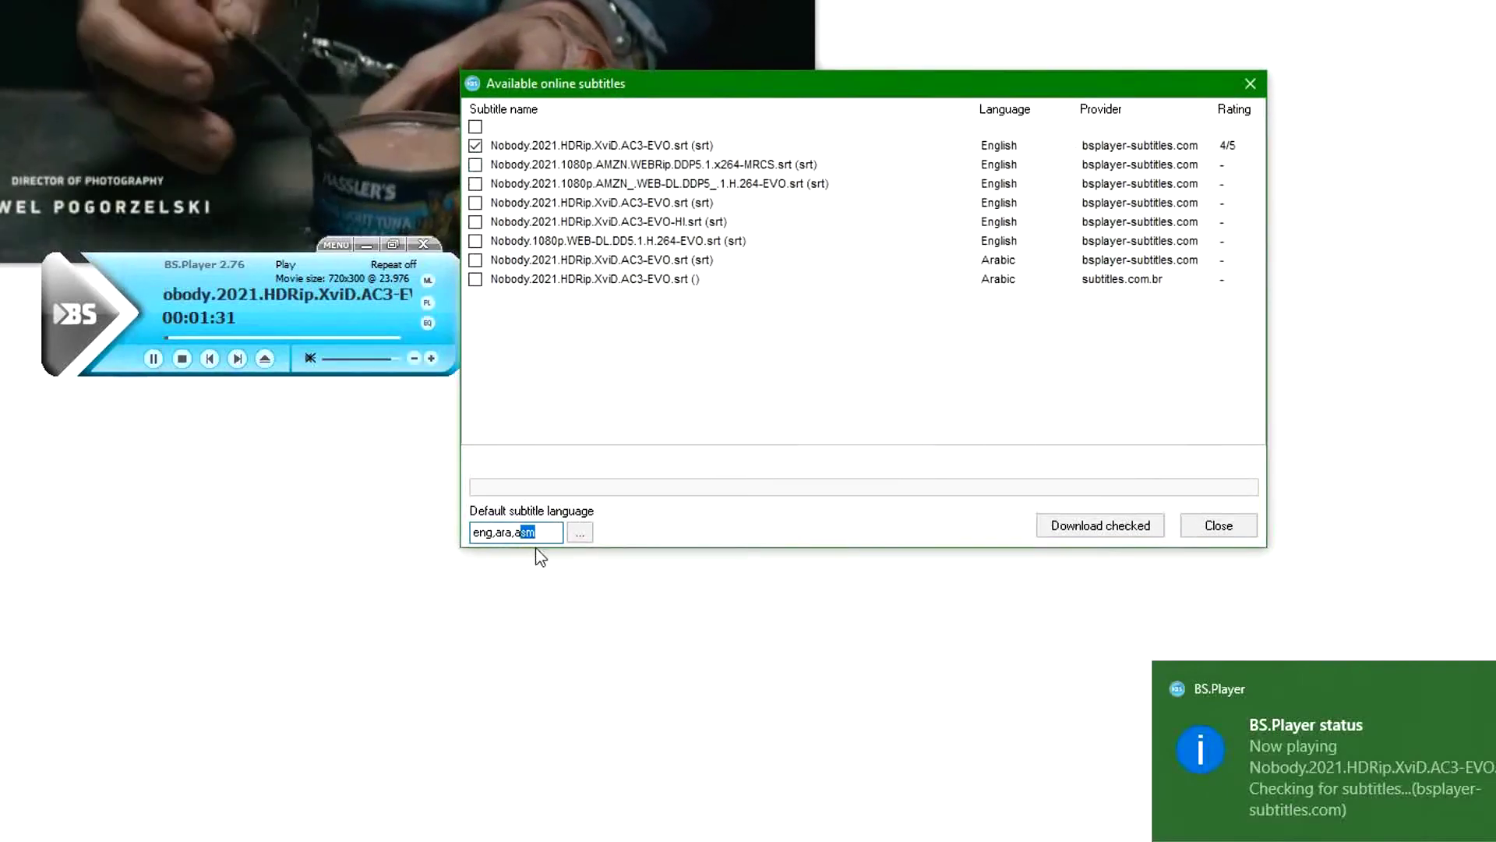
triple_click(527, 532)
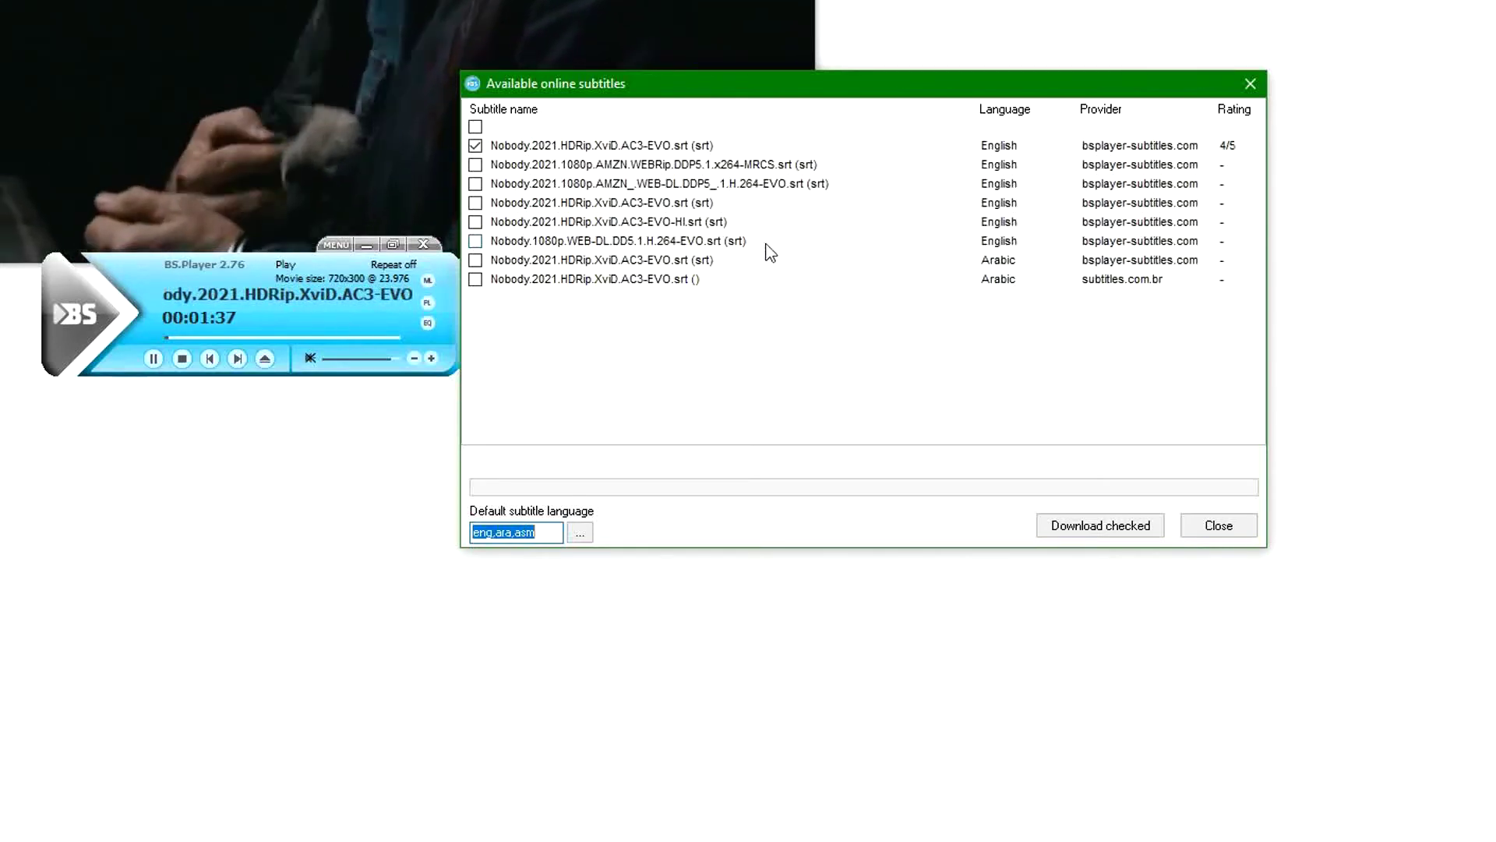
click(475, 146)
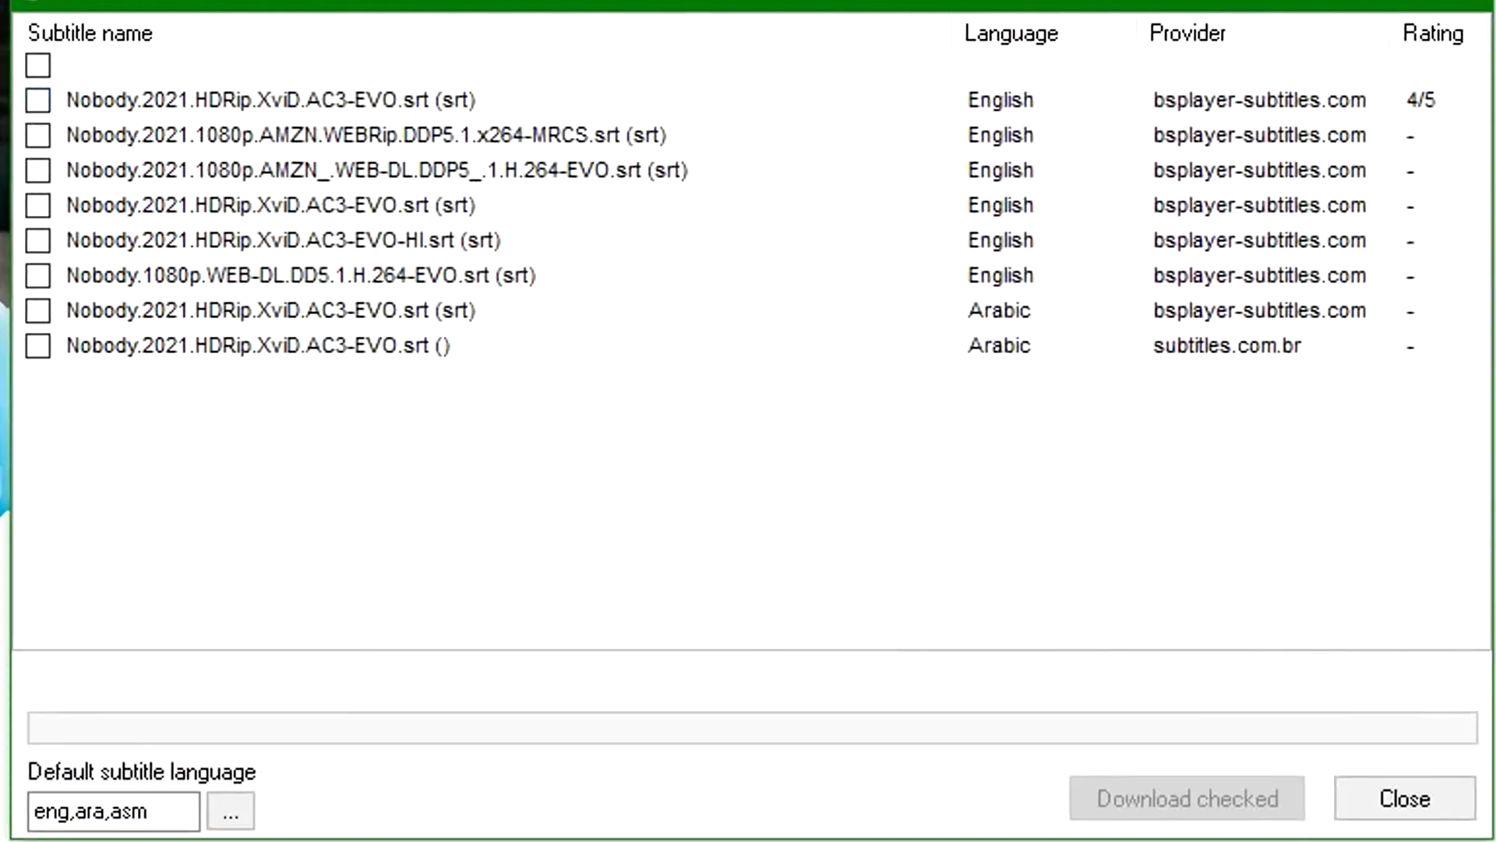
Download the top-rated English .srt subtitle and close the search results.
click(38, 102)
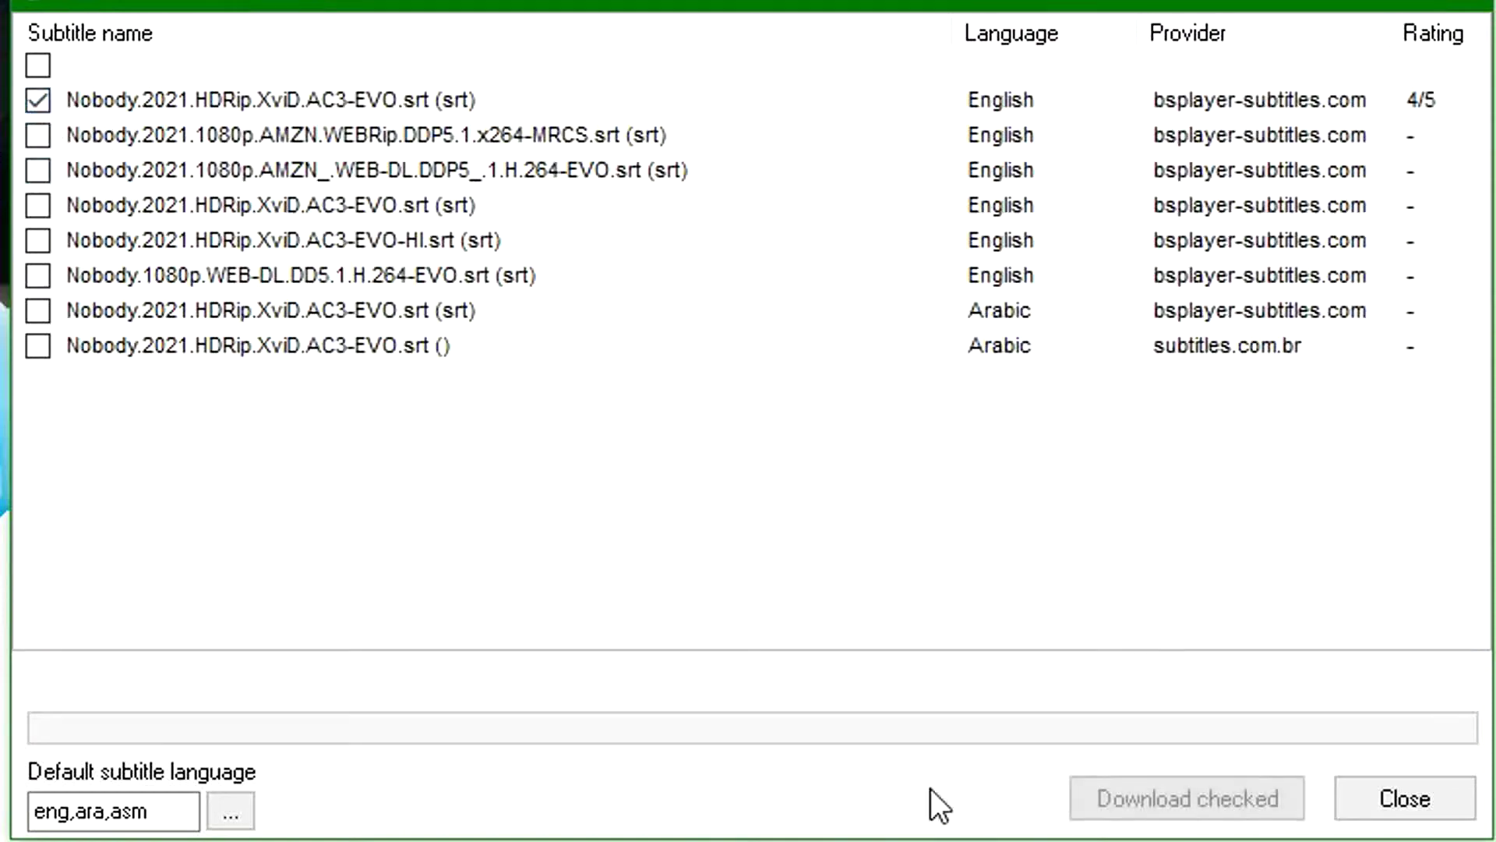
click(1152, 810)
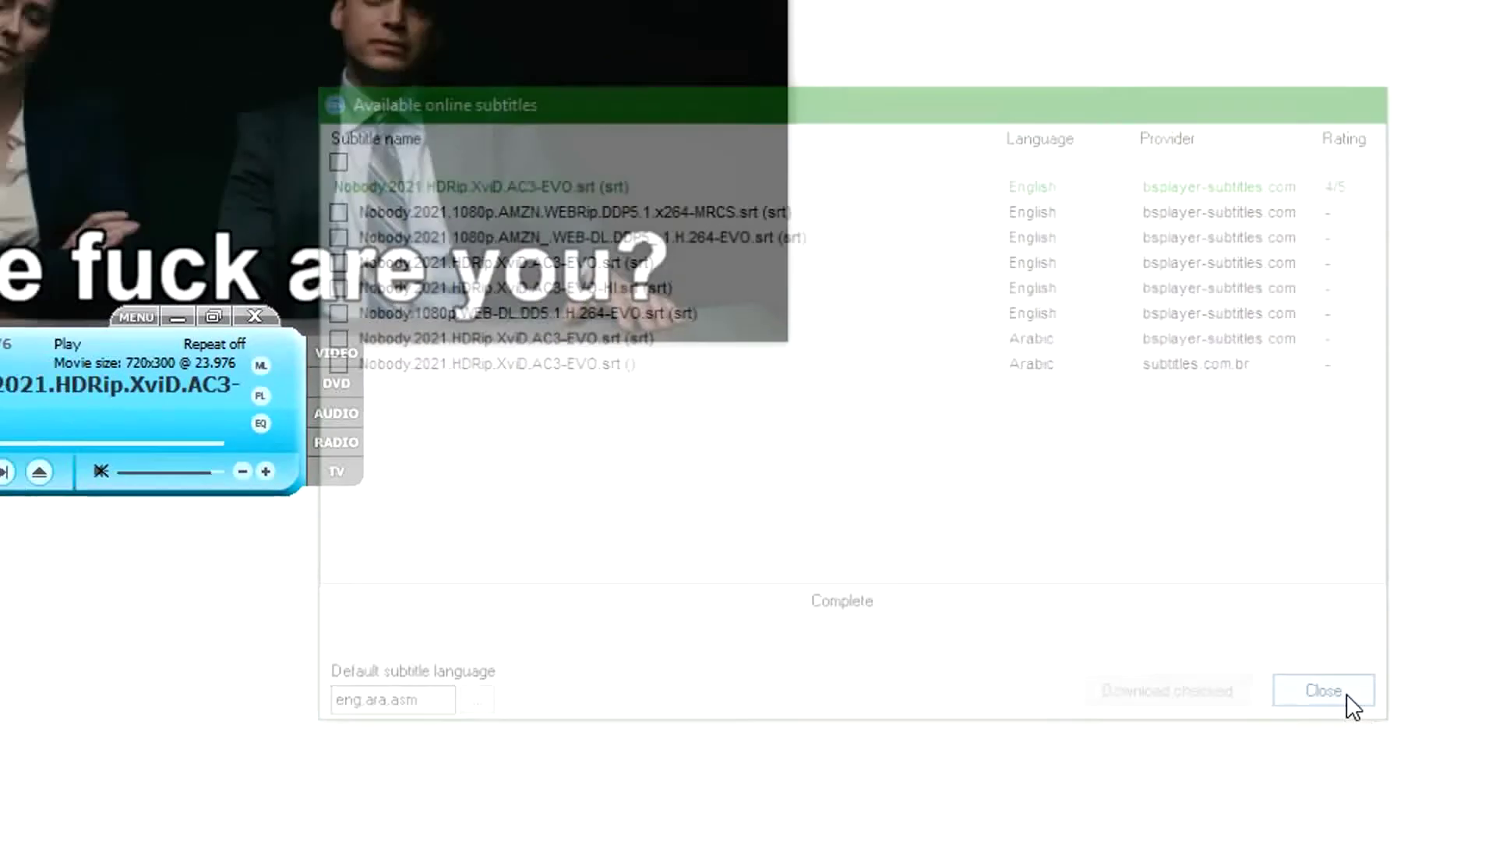
click(1324, 691)
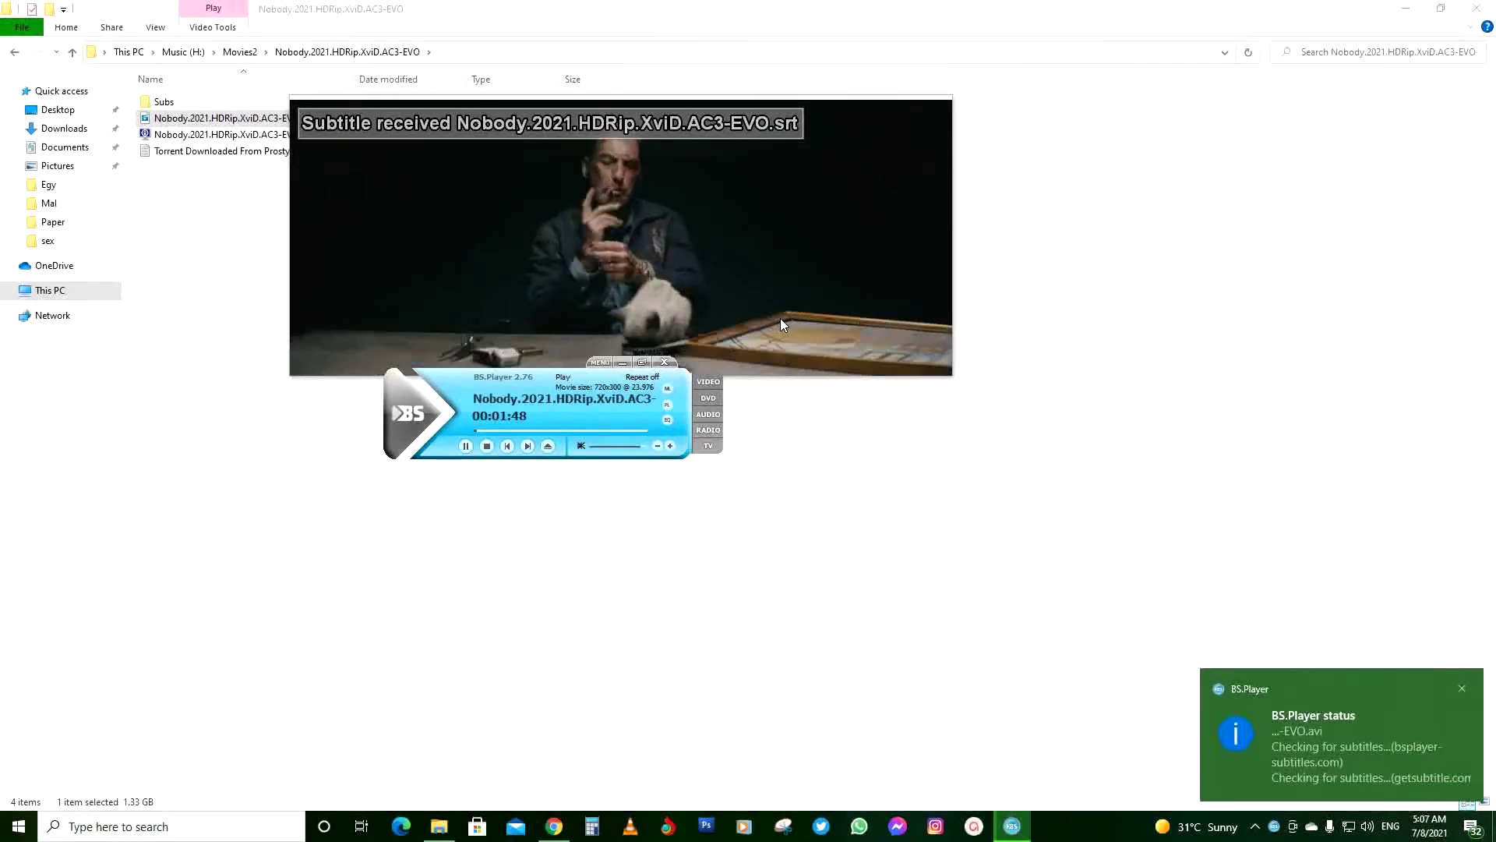
Toggle fullscreen and back, then reach the main menu for subtitle properties.
double_click(780, 319)
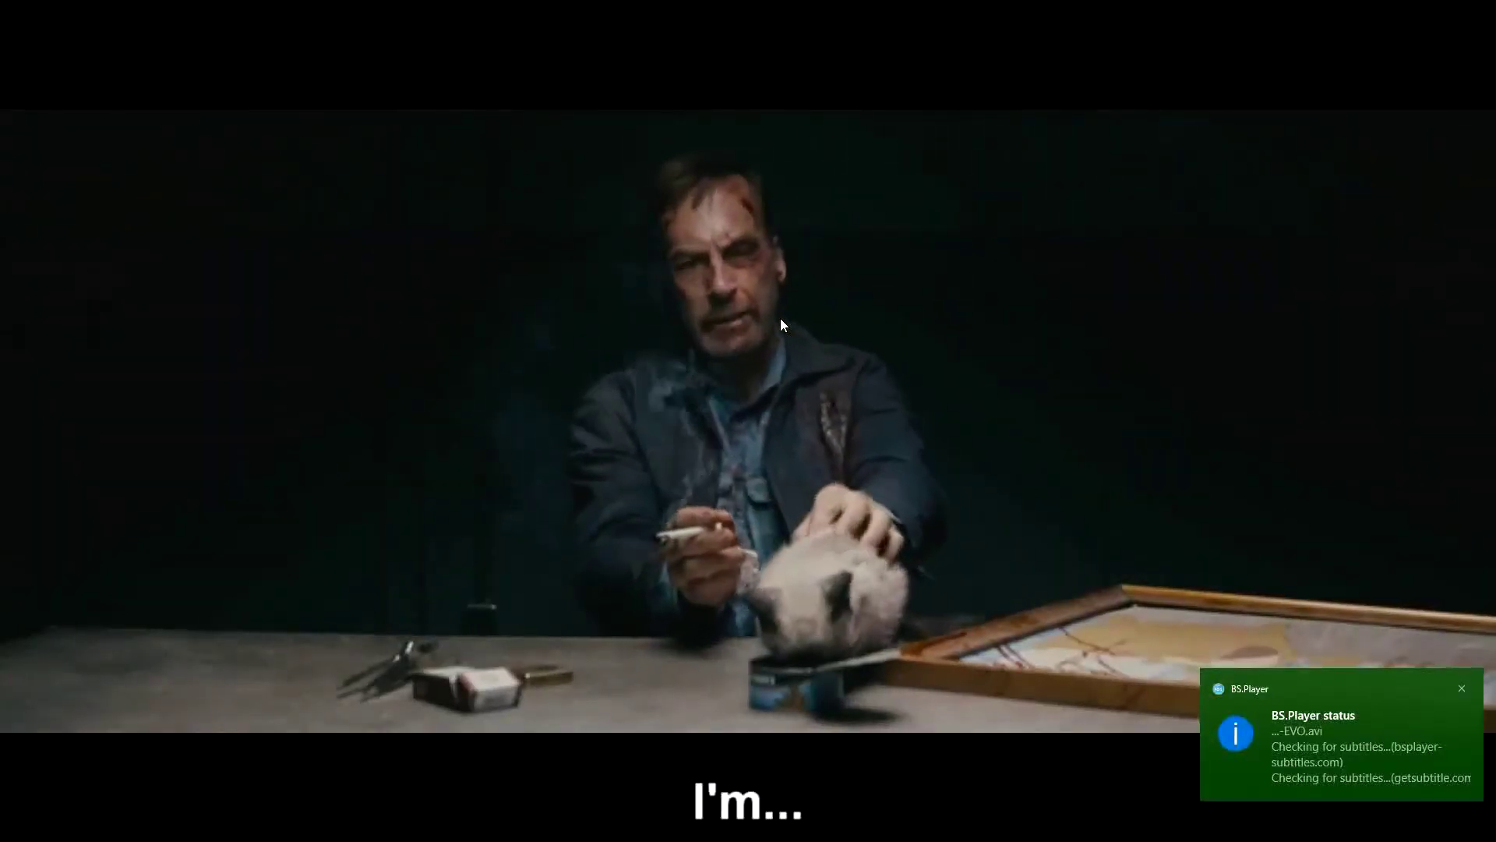
double_click(780, 318)
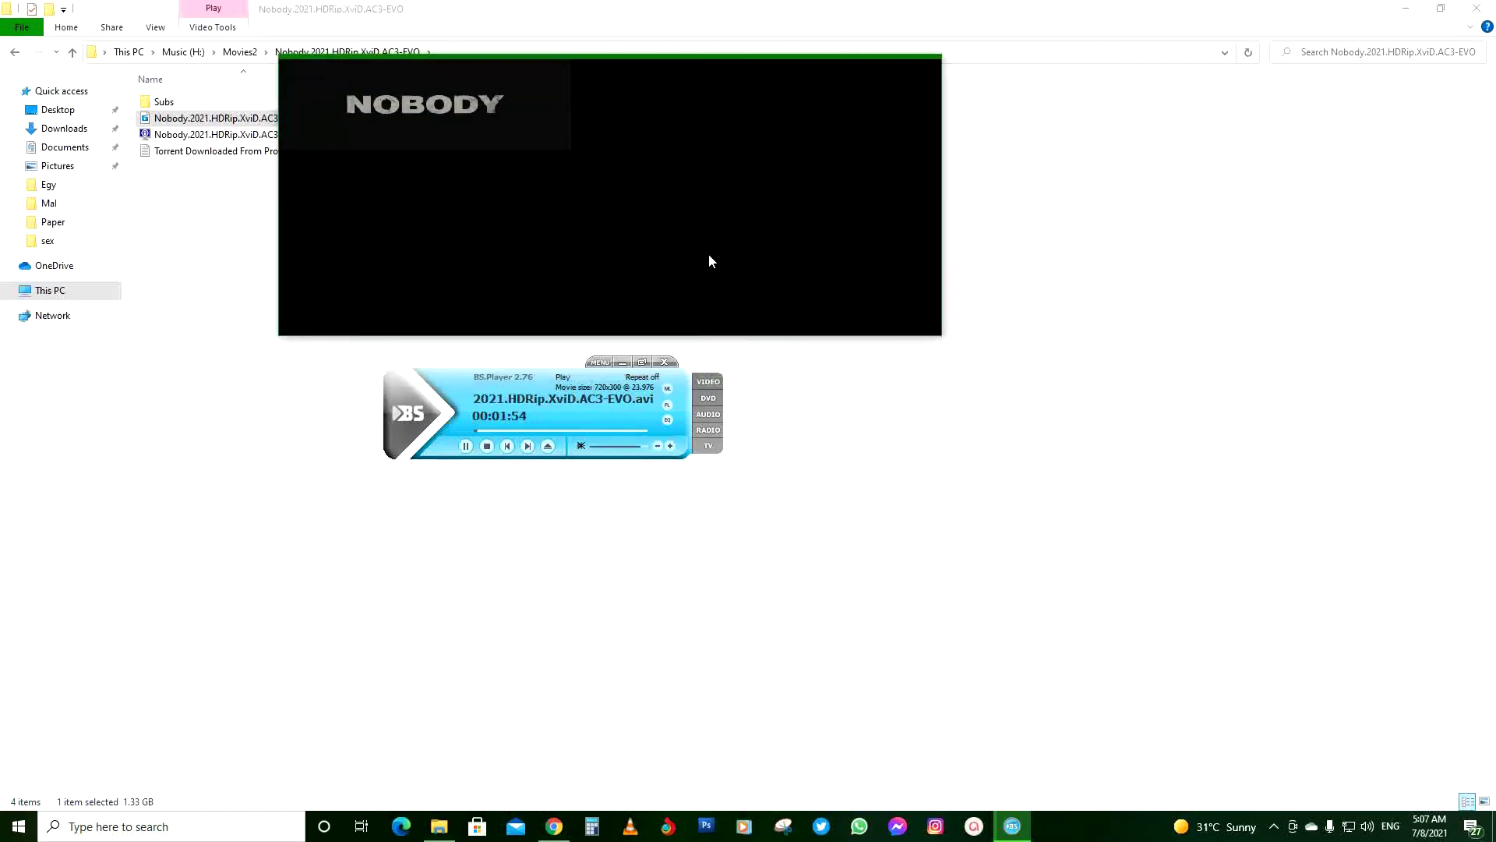
drag(546, 372, 702, 491)
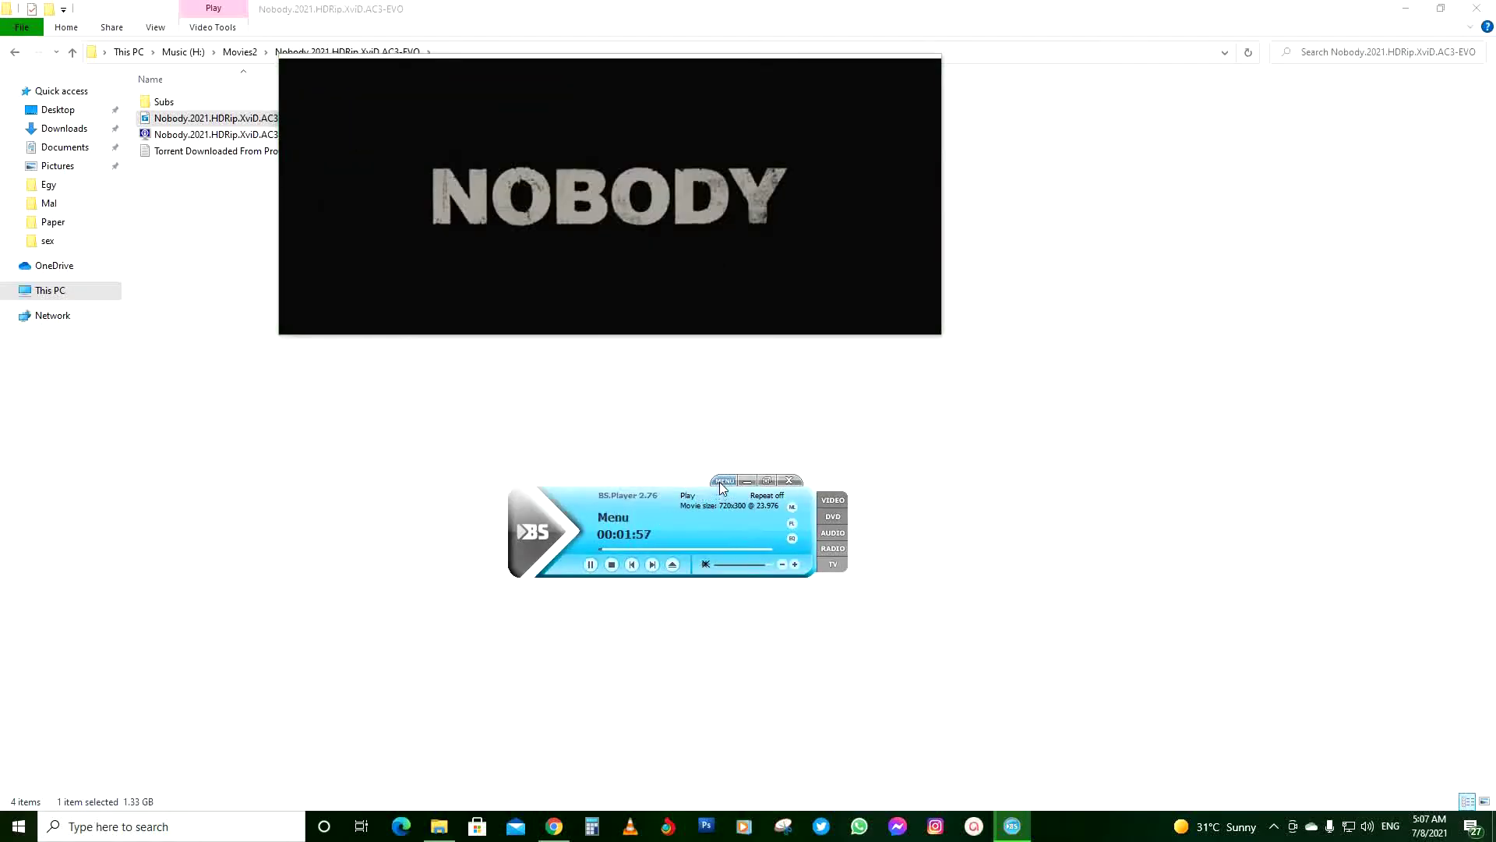
click(723, 481)
mouse_move(87, 147)
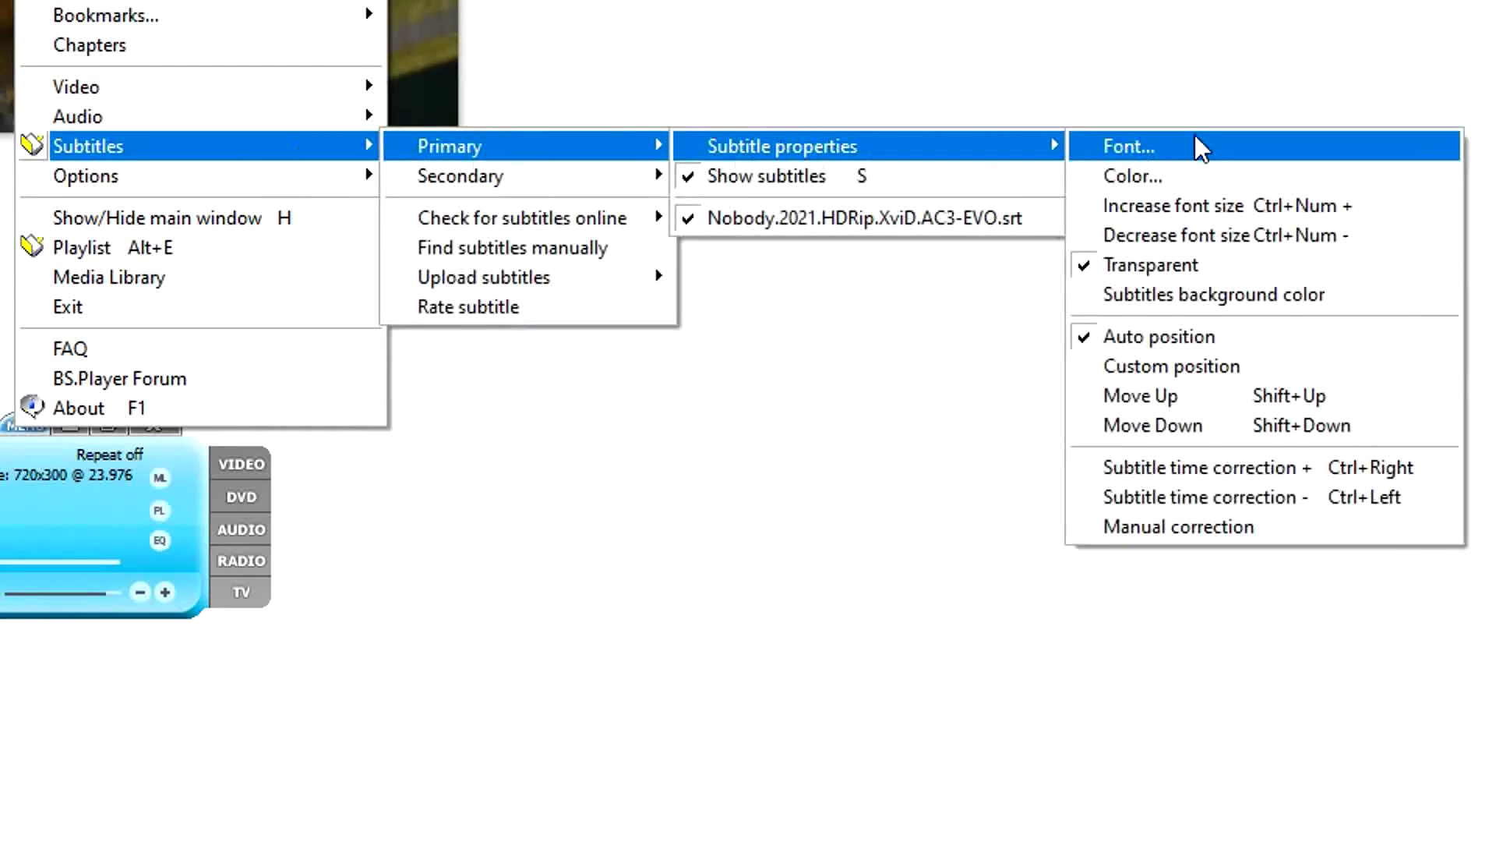
mouse_move(783, 146)
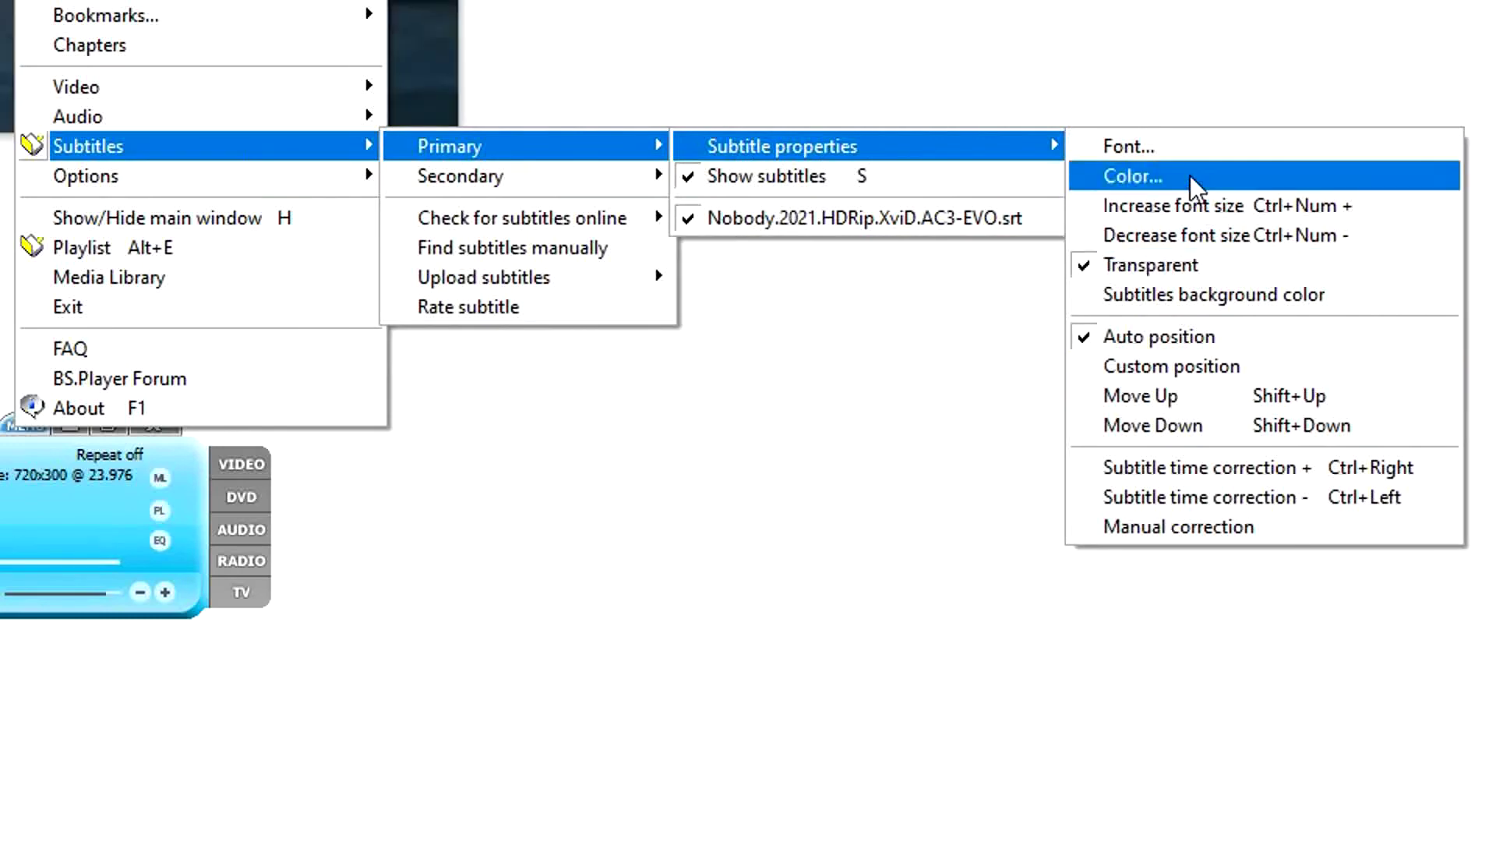
Check the subtitle font is bold white Arial size 48 and cancel without changes.
click(1191, 146)
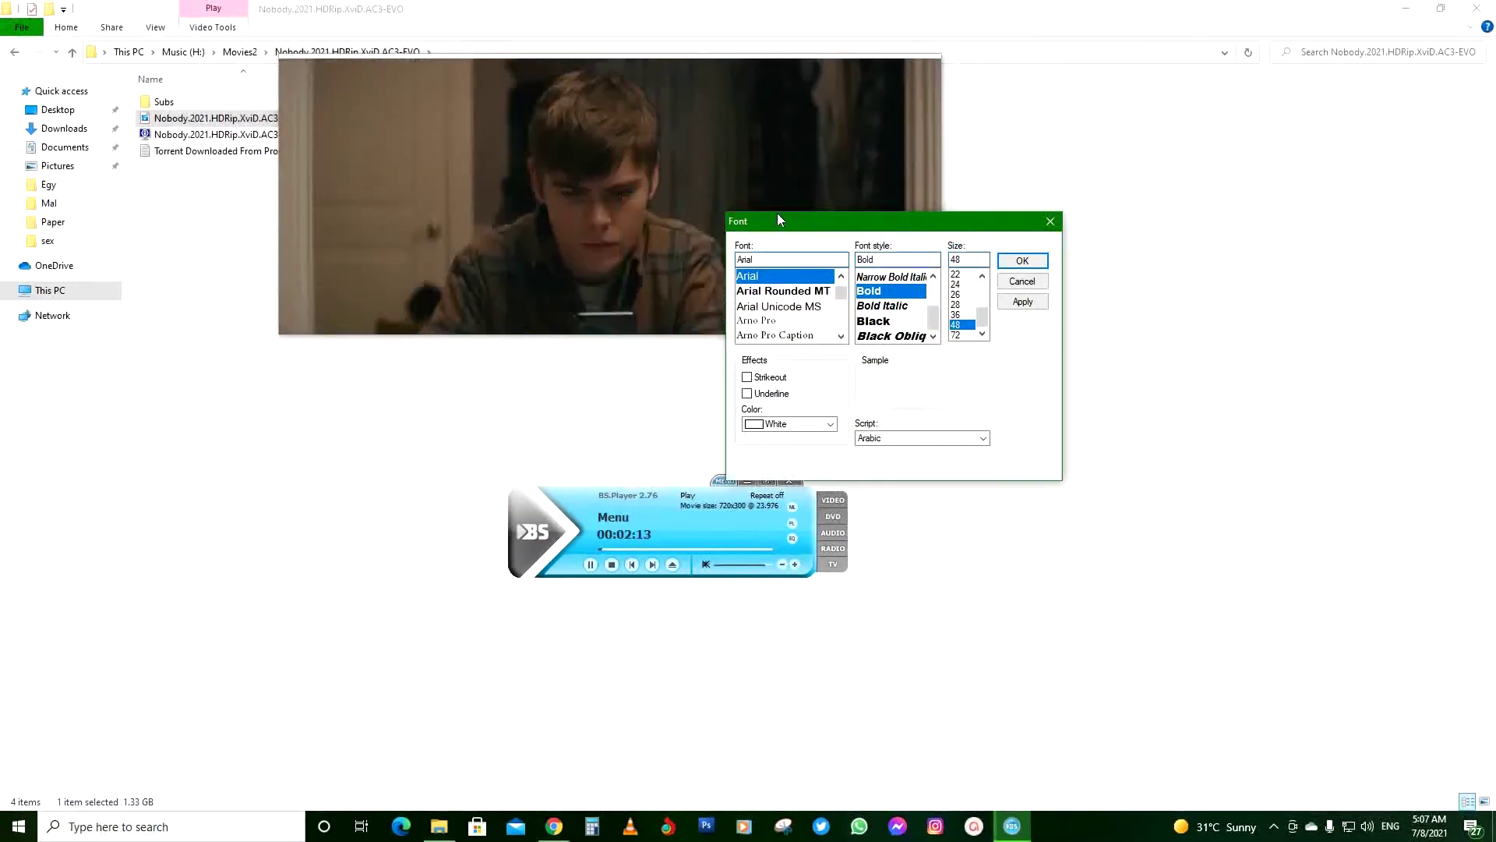
drag(707, 205, 1152, 259)
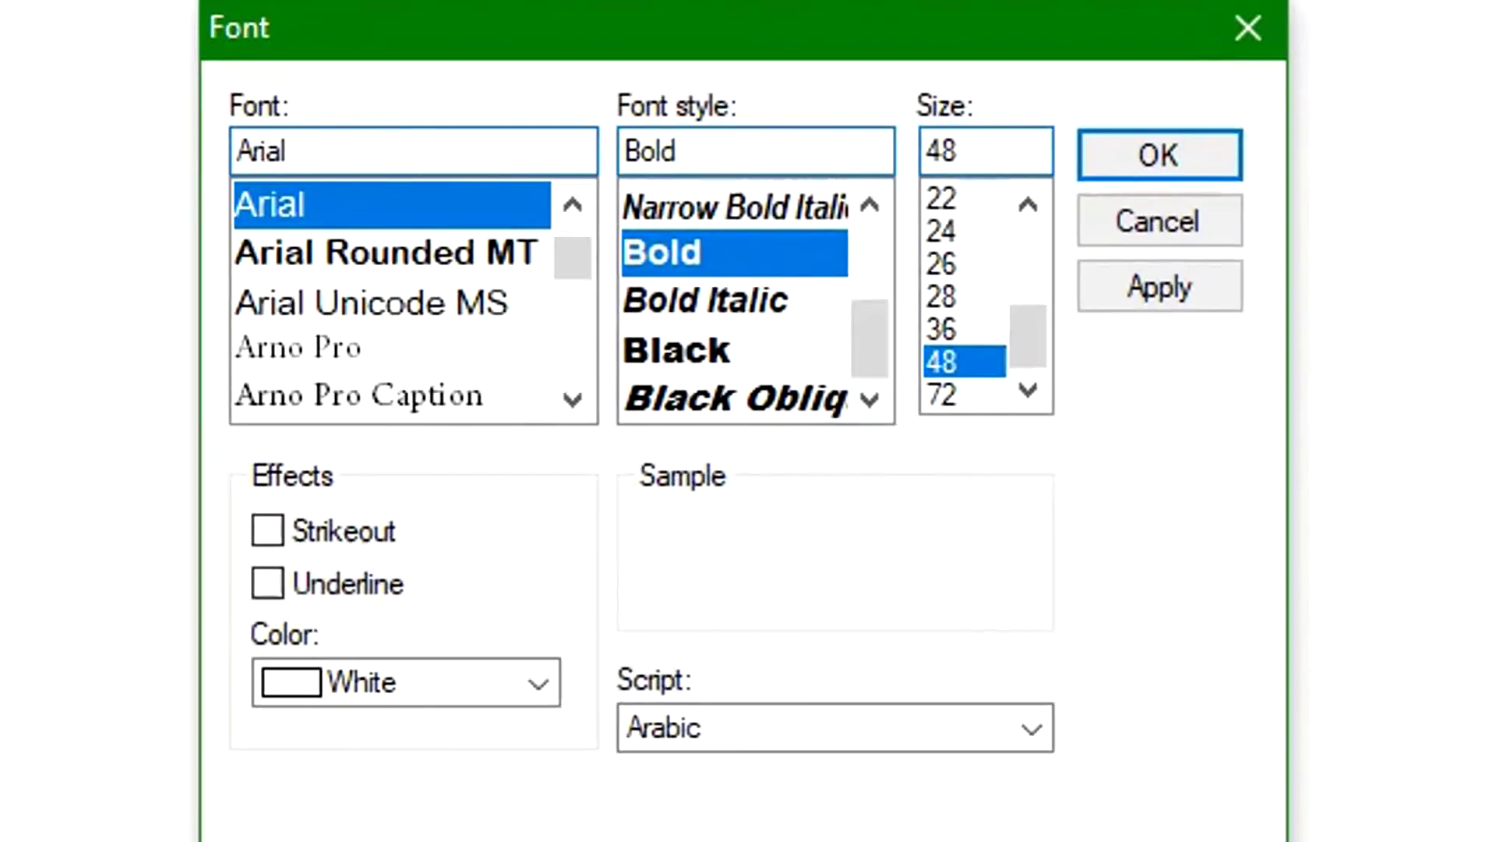
drag(1028, 340, 1031, 251)
click(1160, 228)
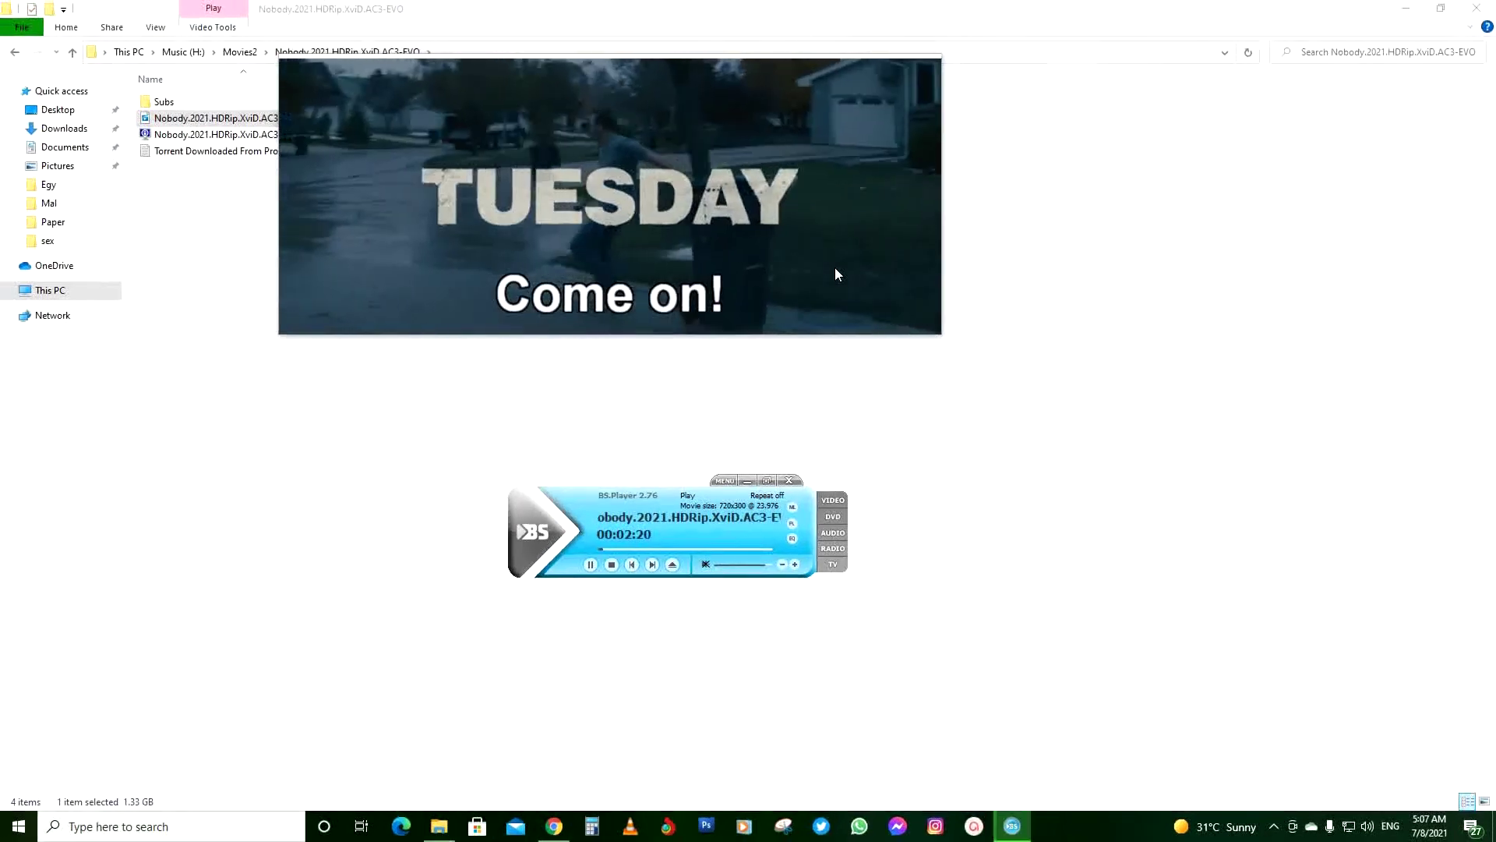
Reposition the playing movie window, then show the screen recording controls from the tray.
drag(655, 187, 772, 284)
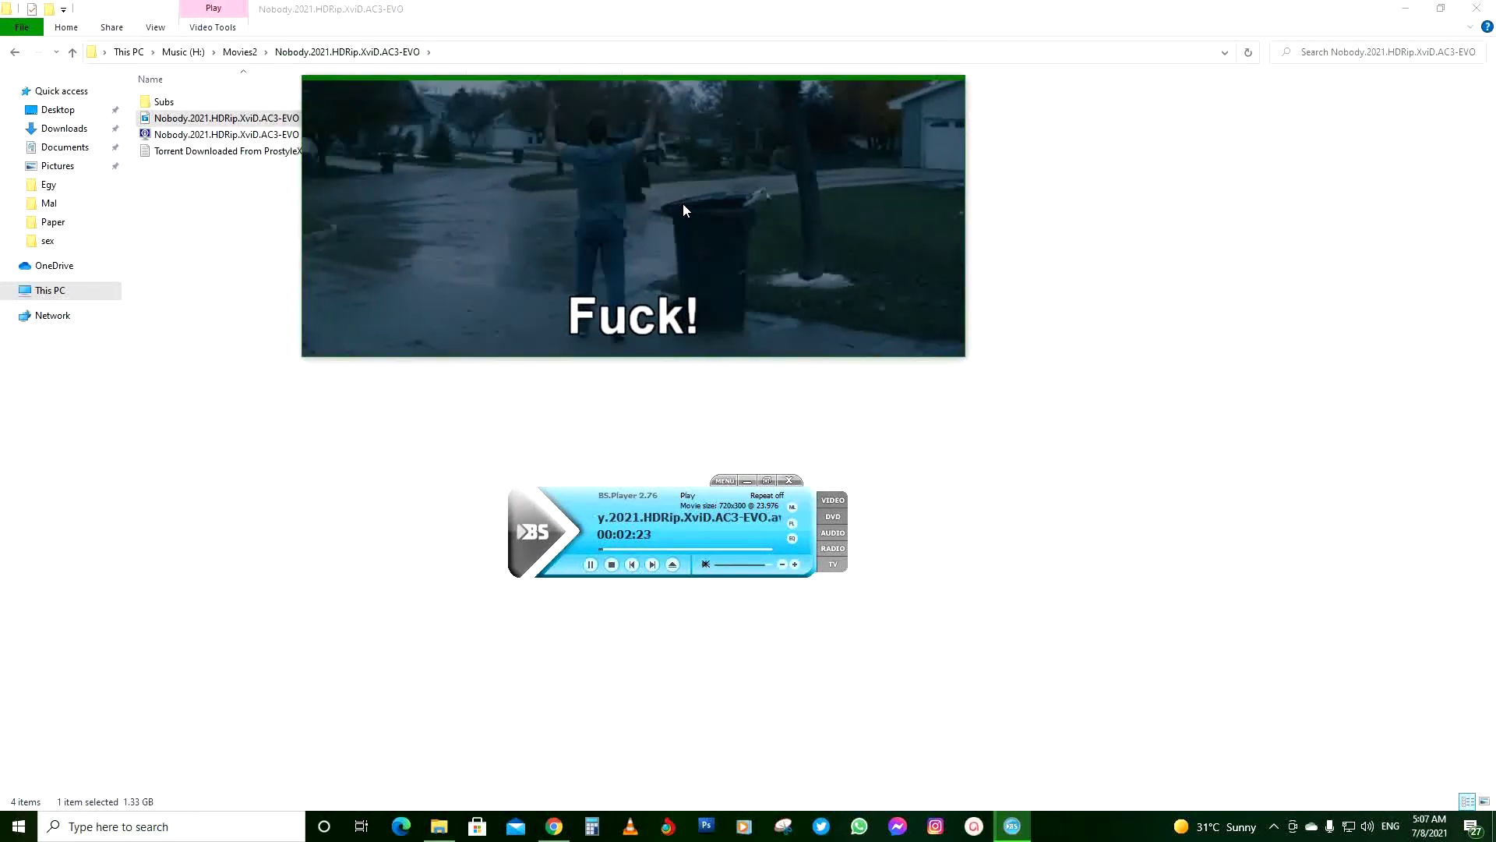
drag(644, 289, 537, 293)
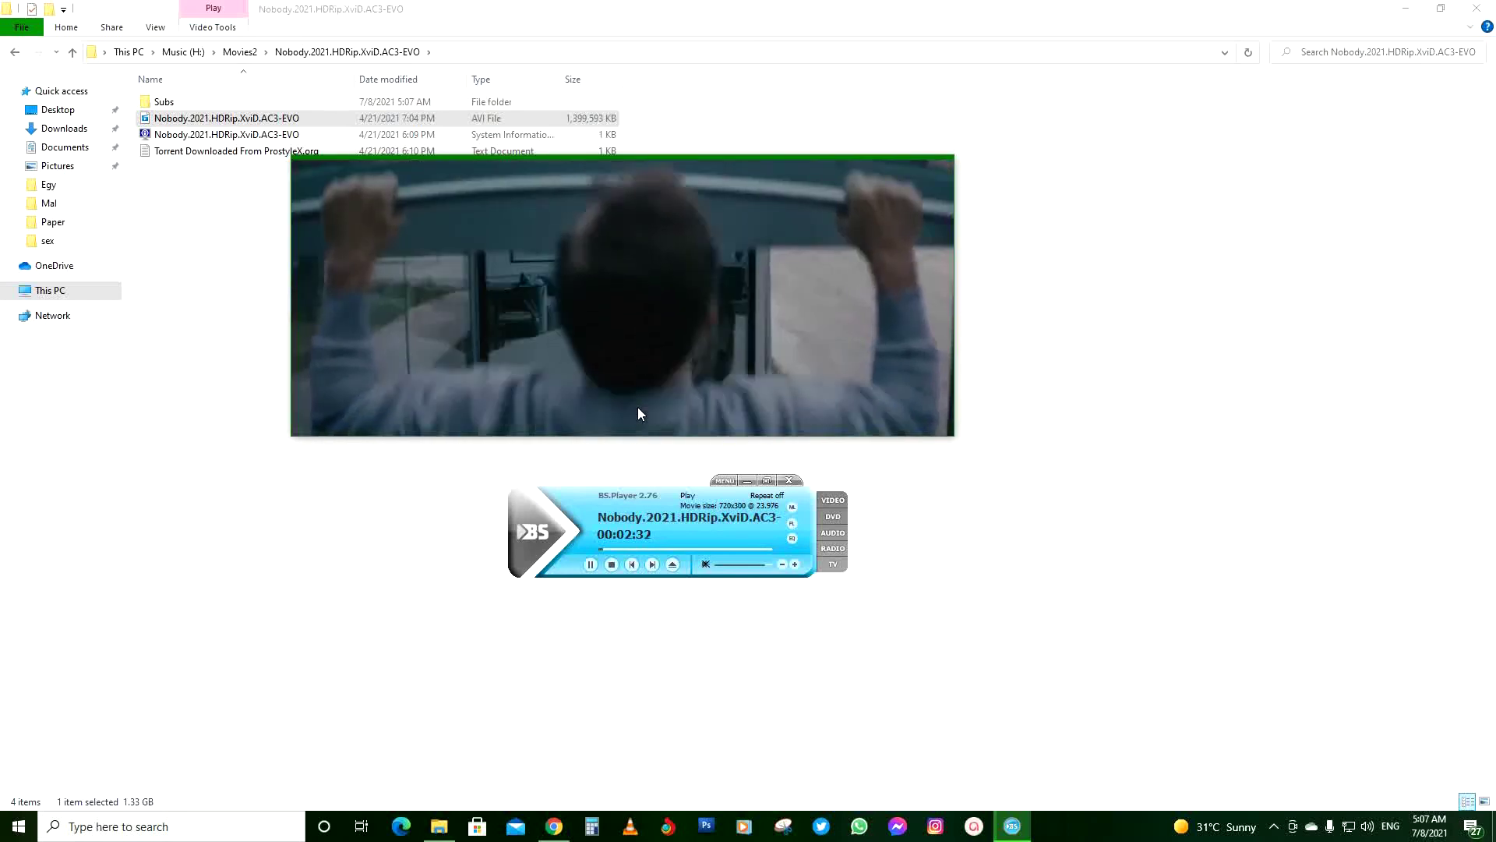
click(1273, 826)
click(1227, 796)
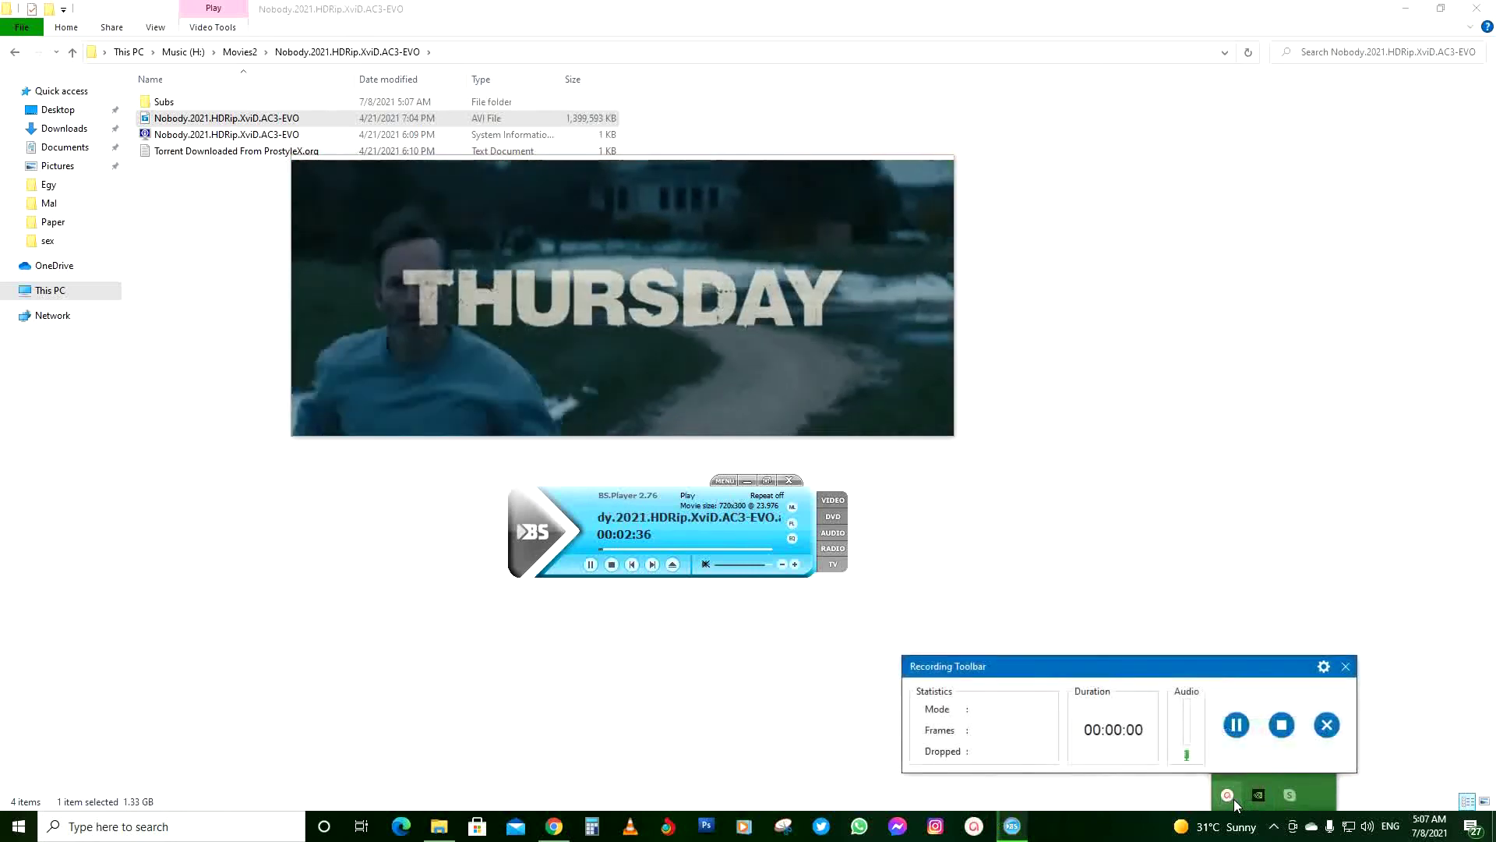